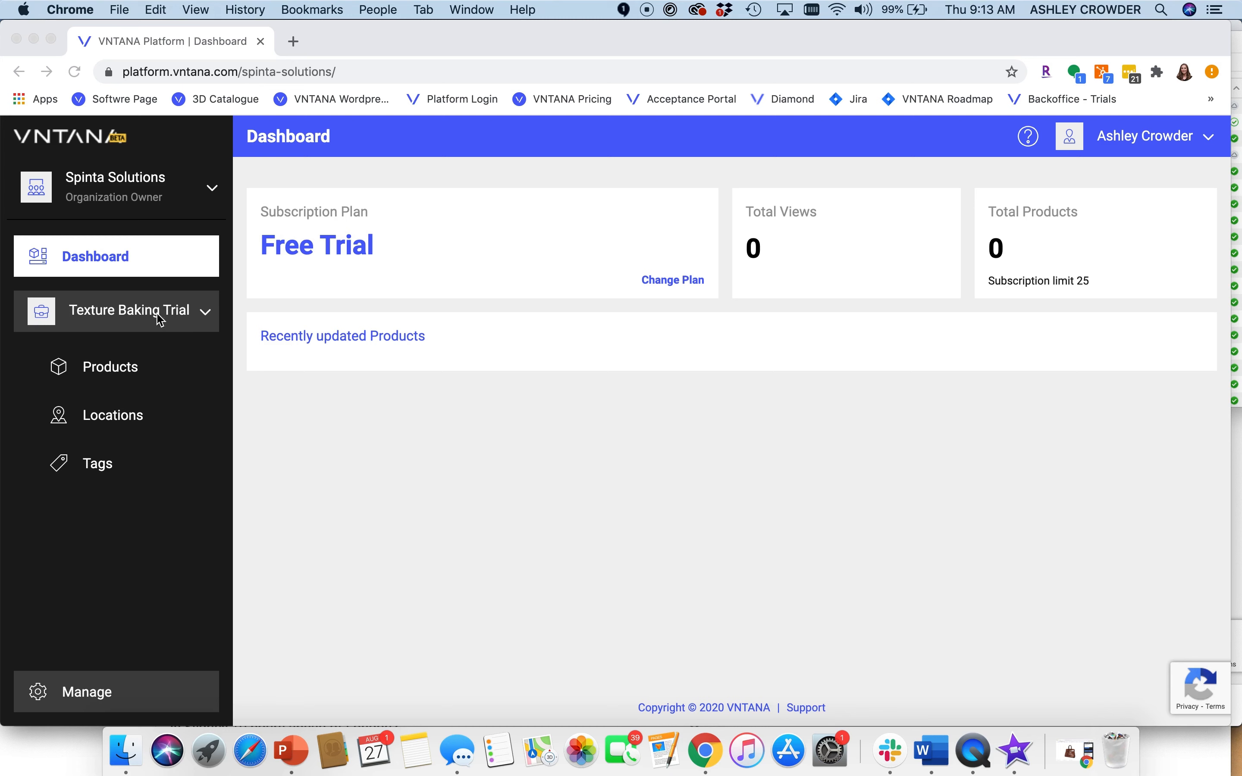
Step: Create a new client named Test Client in the Spinta Solutions organization
click(201, 327)
click(92, 401)
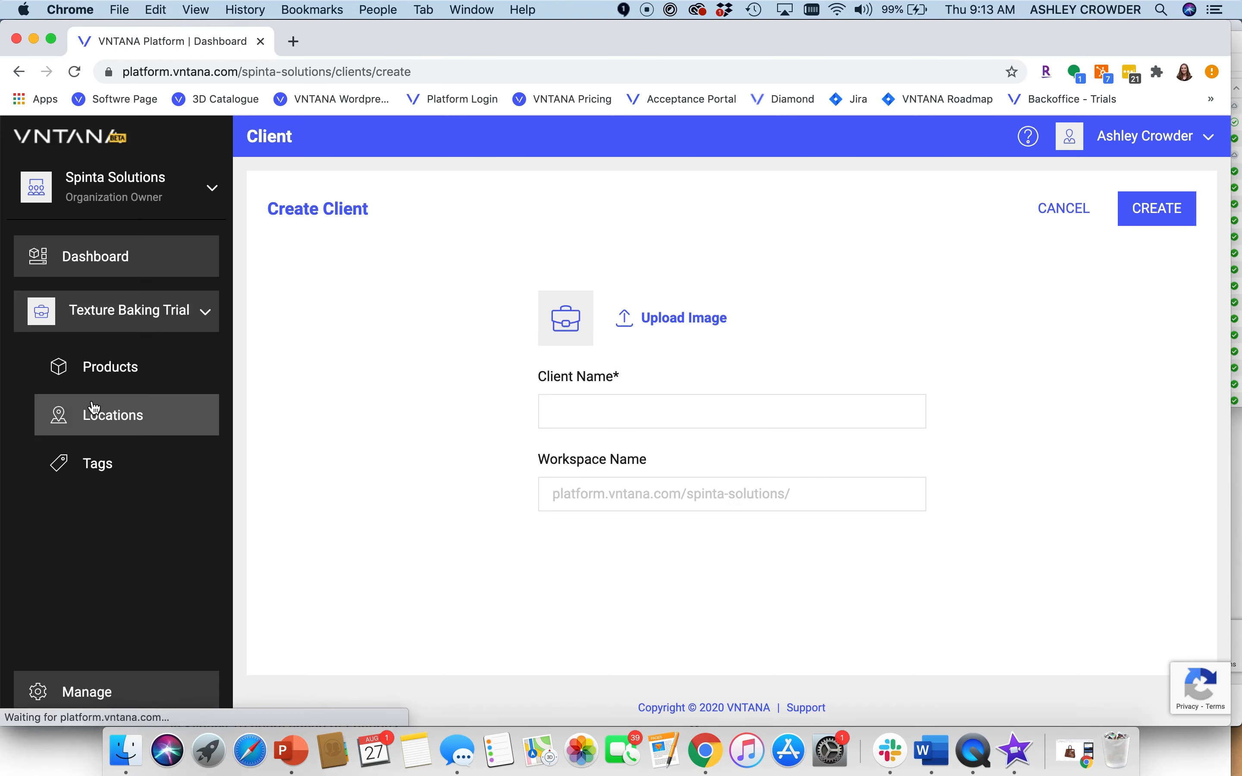
click(579, 413)
text(Tes)
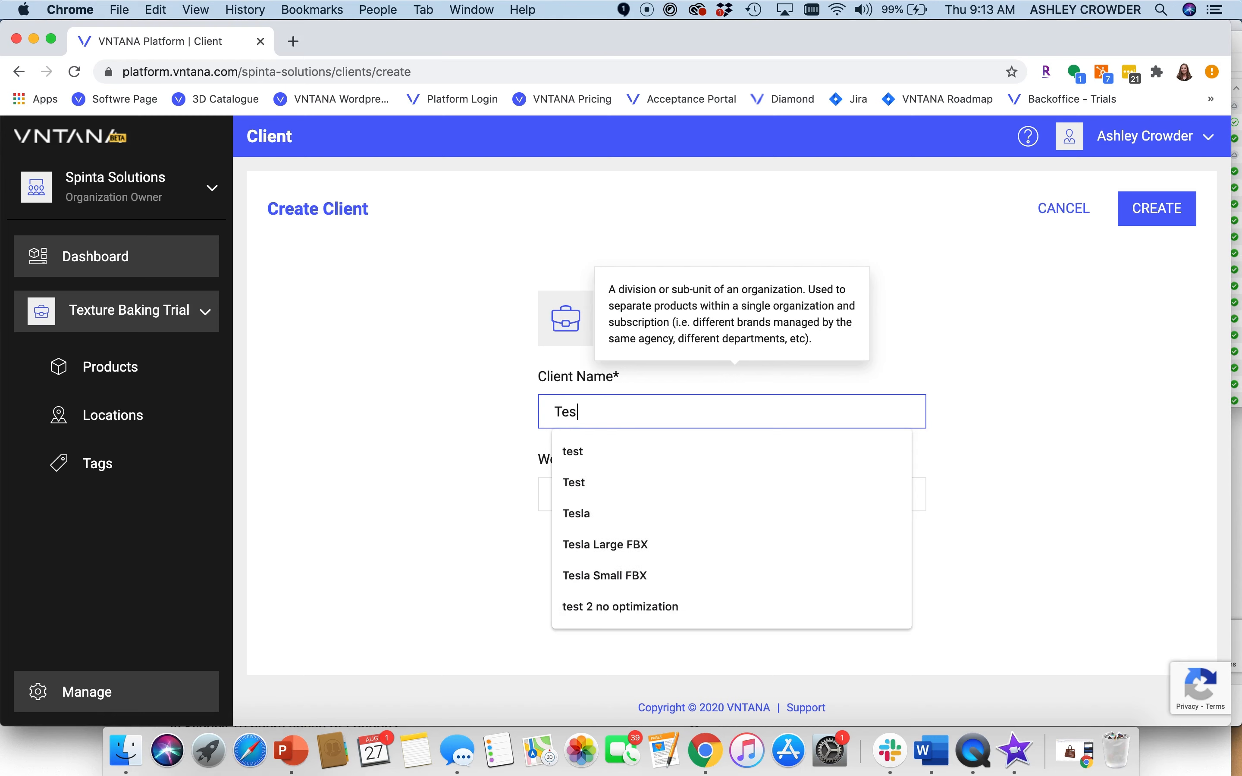
text(t Client)
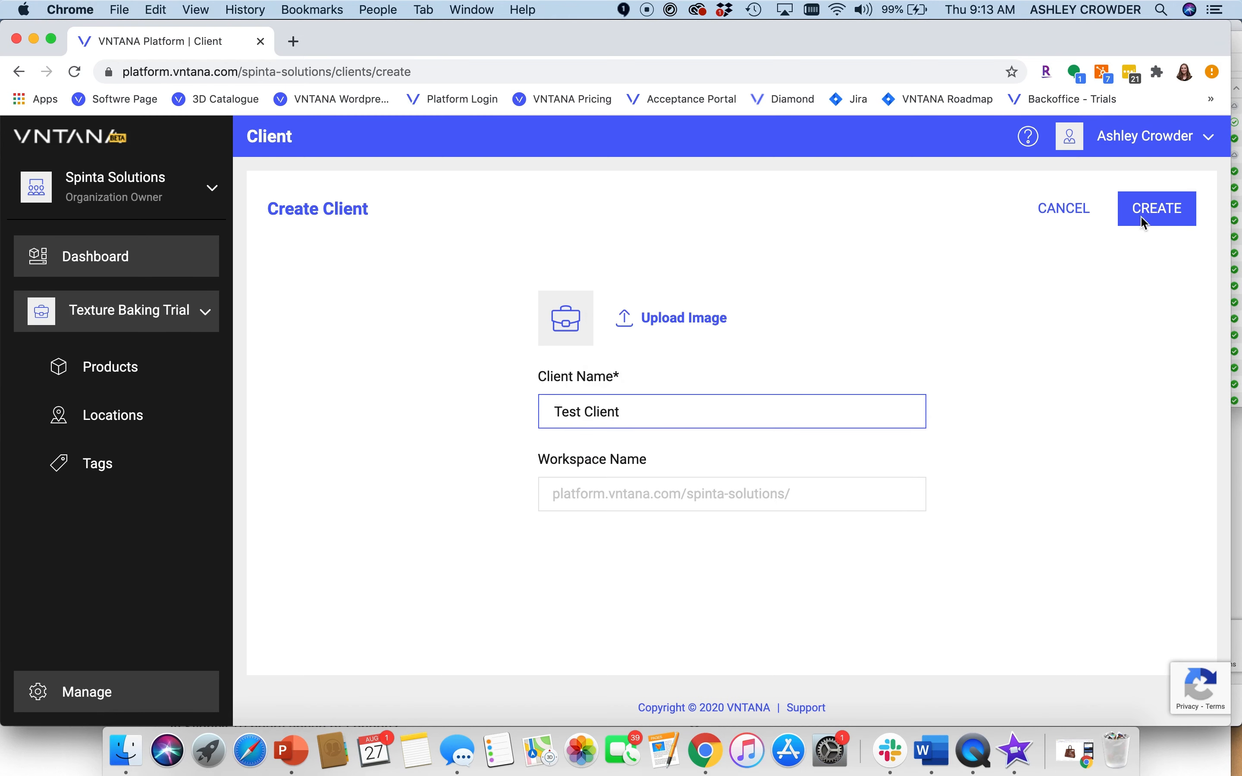
click(1158, 209)
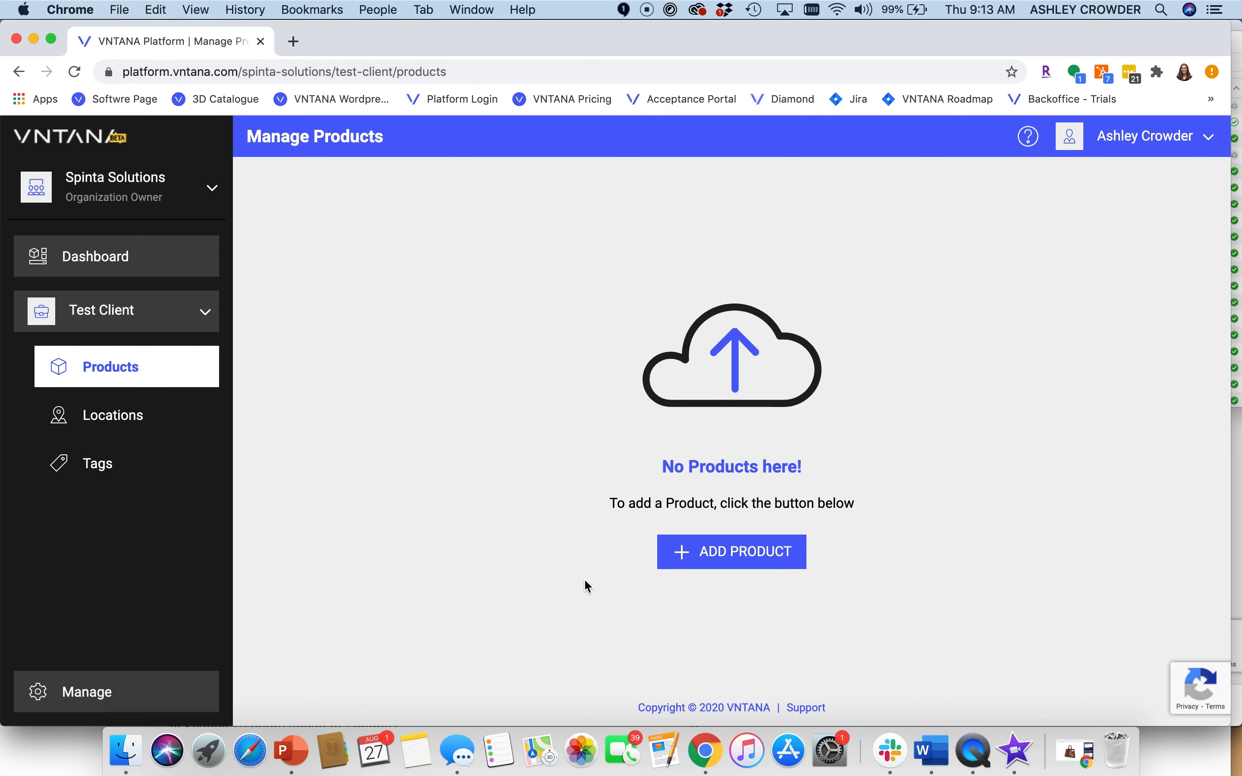
Step: Switch to the Texture Baking Trial client and start adding a product
click(188, 318)
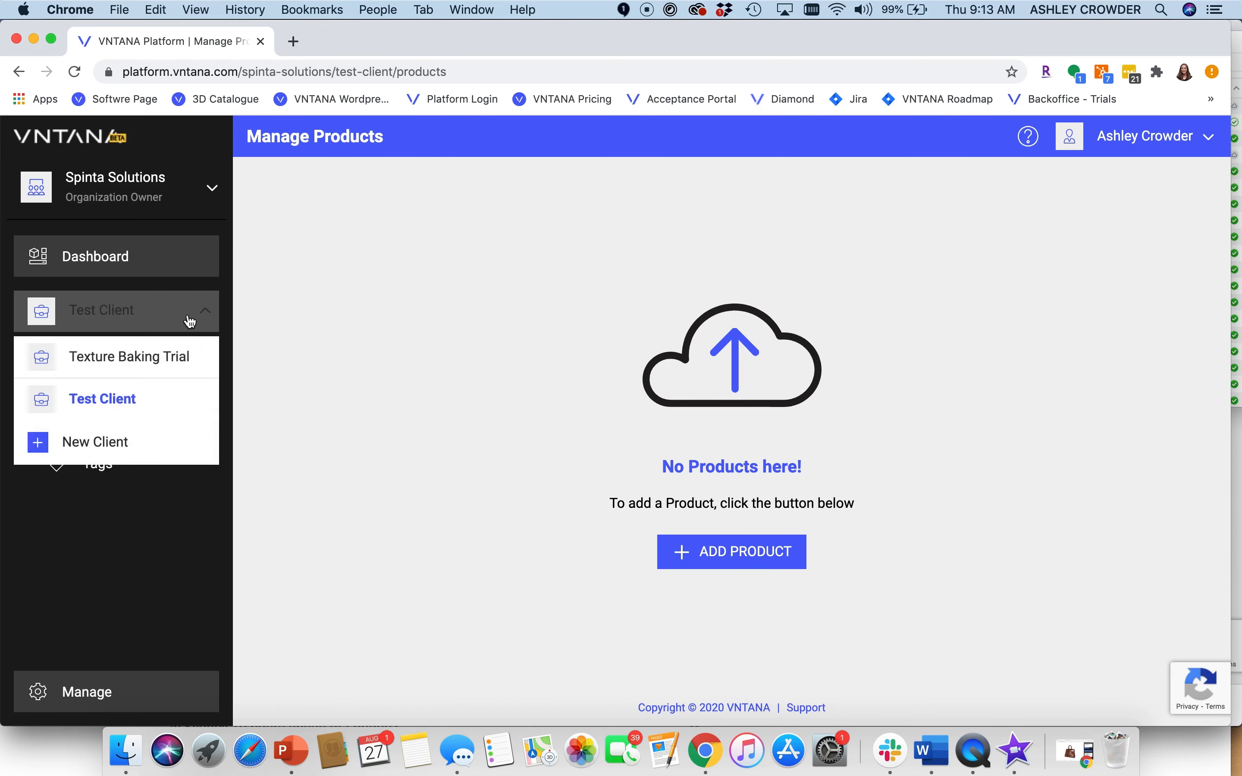
click(161, 366)
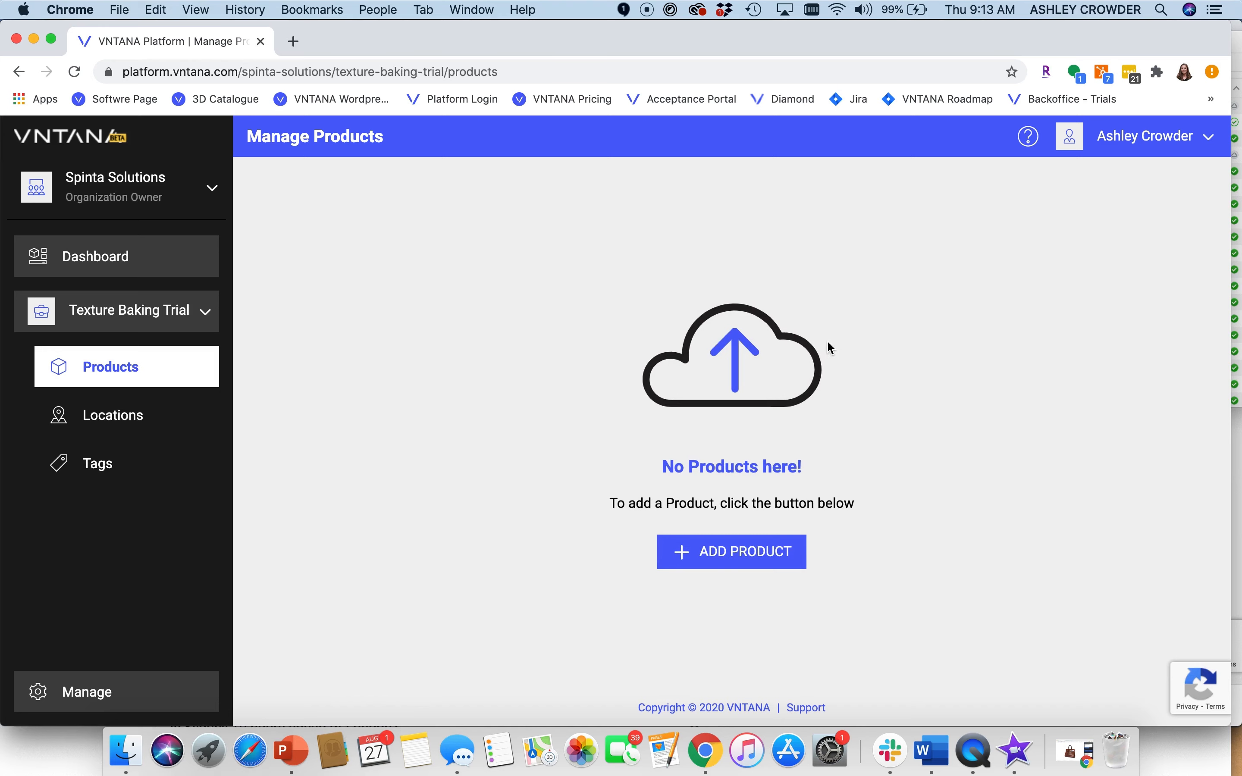
click(768, 553)
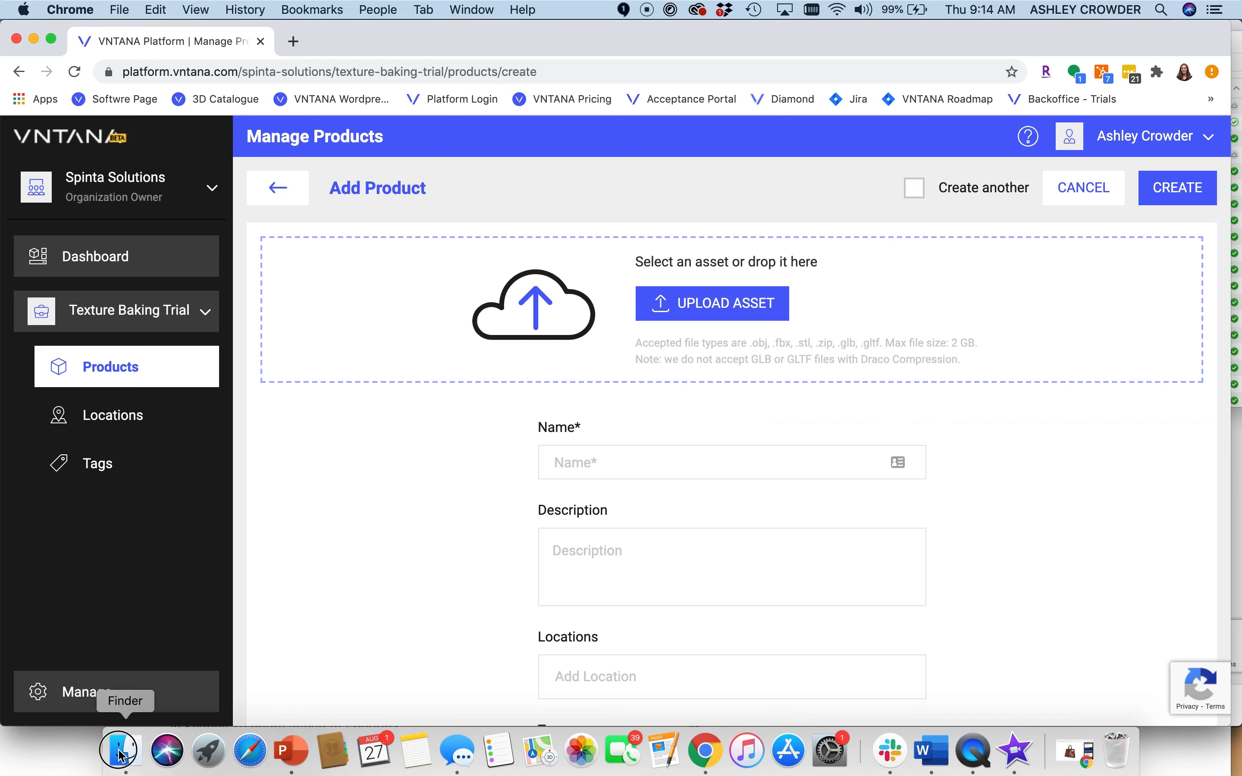
Step: Attach House_280k.zip from the Dropbox folder in Finder as the product asset and turn optimization on
click(126, 751)
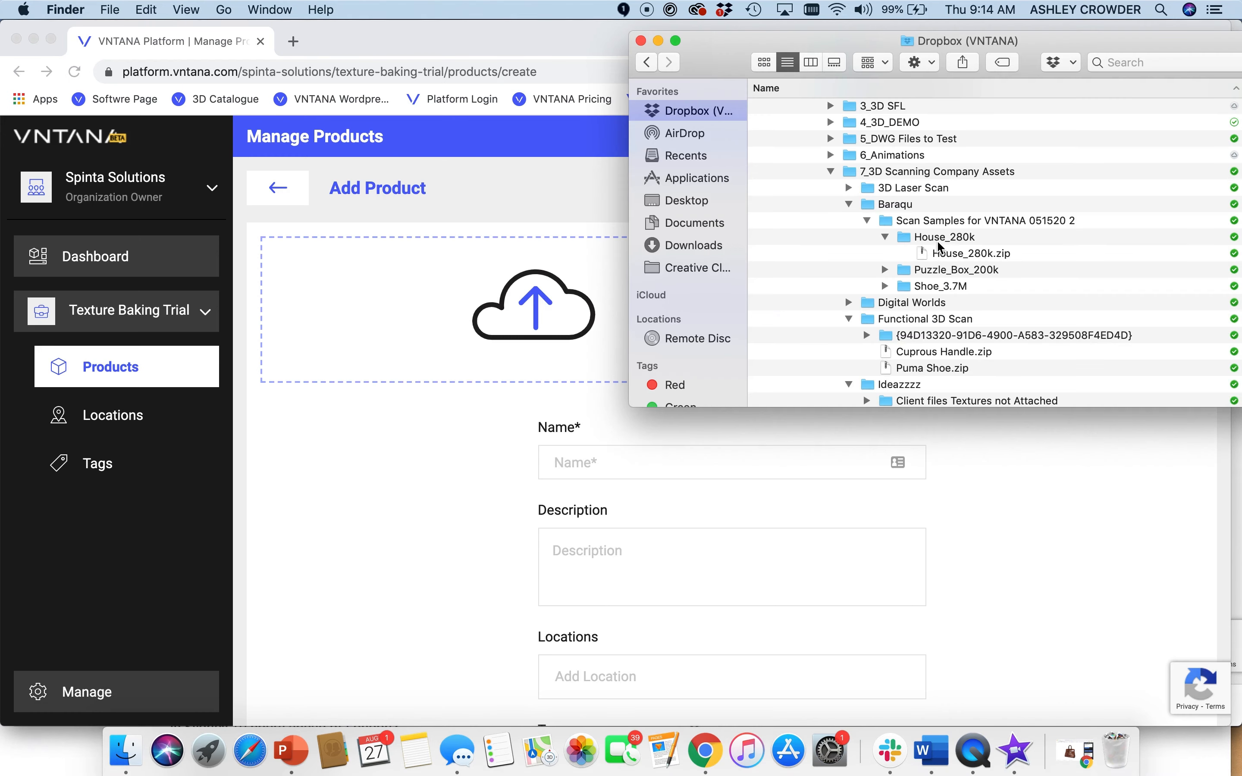
drag(956, 257, 512, 312)
scroll(754, 457, down, 3)
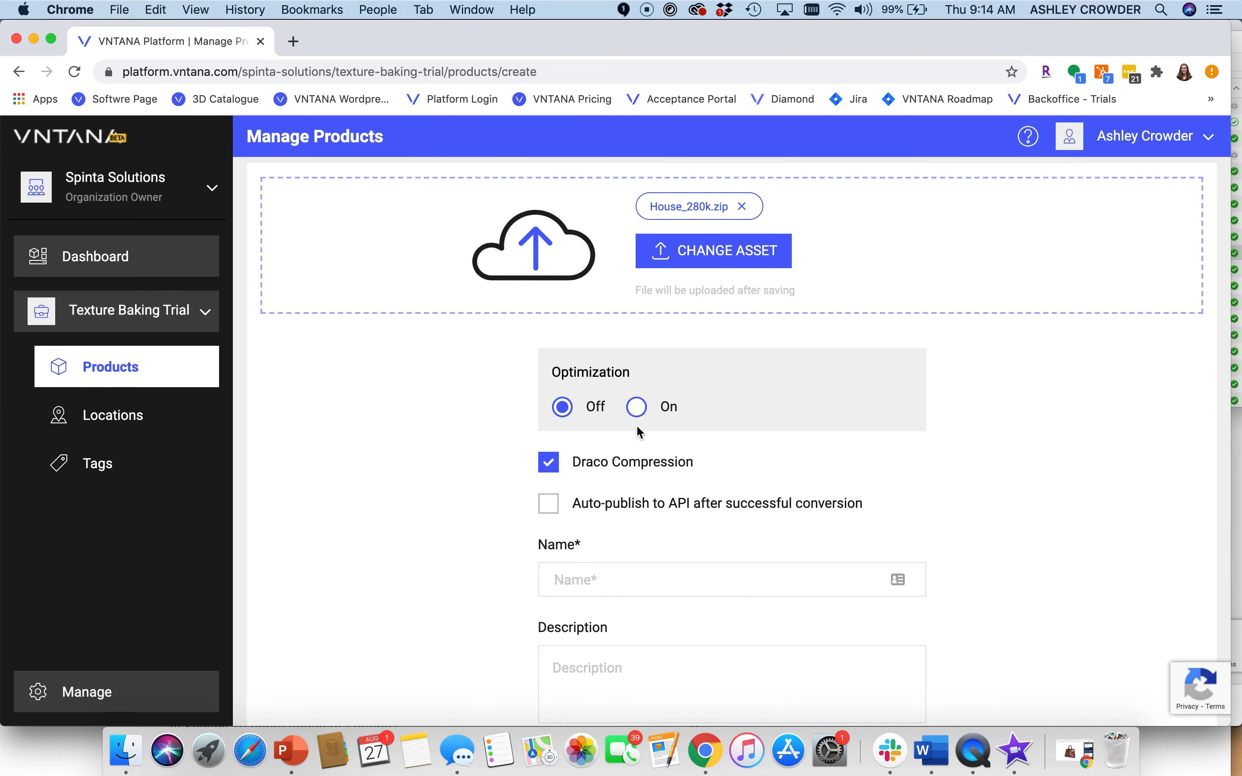
click(637, 408)
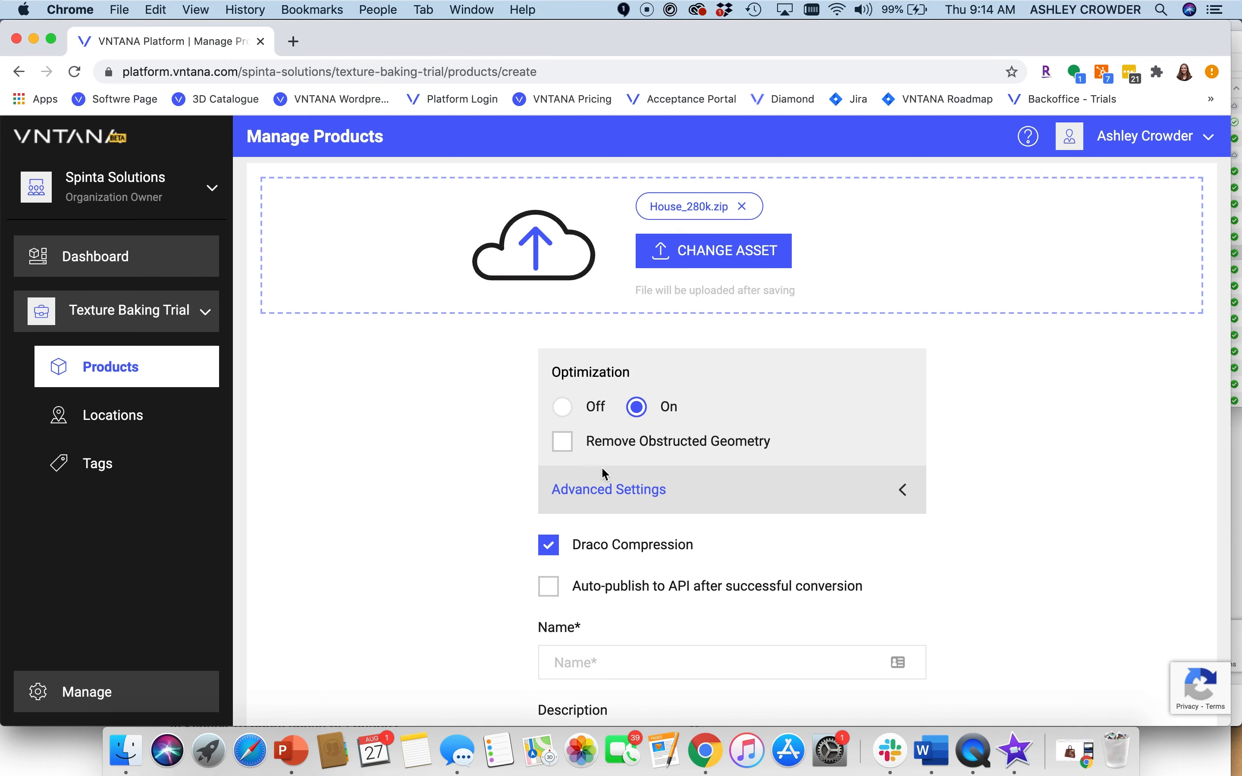
click(206, 310)
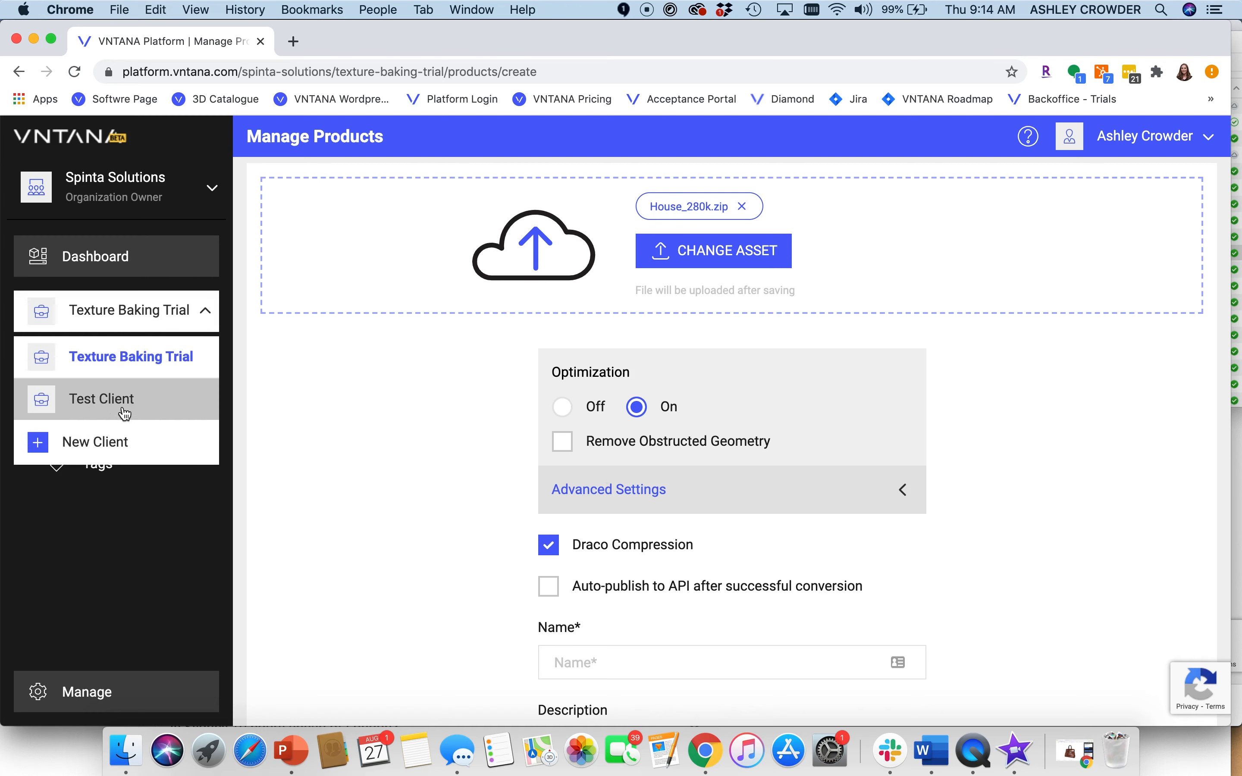
click(429, 431)
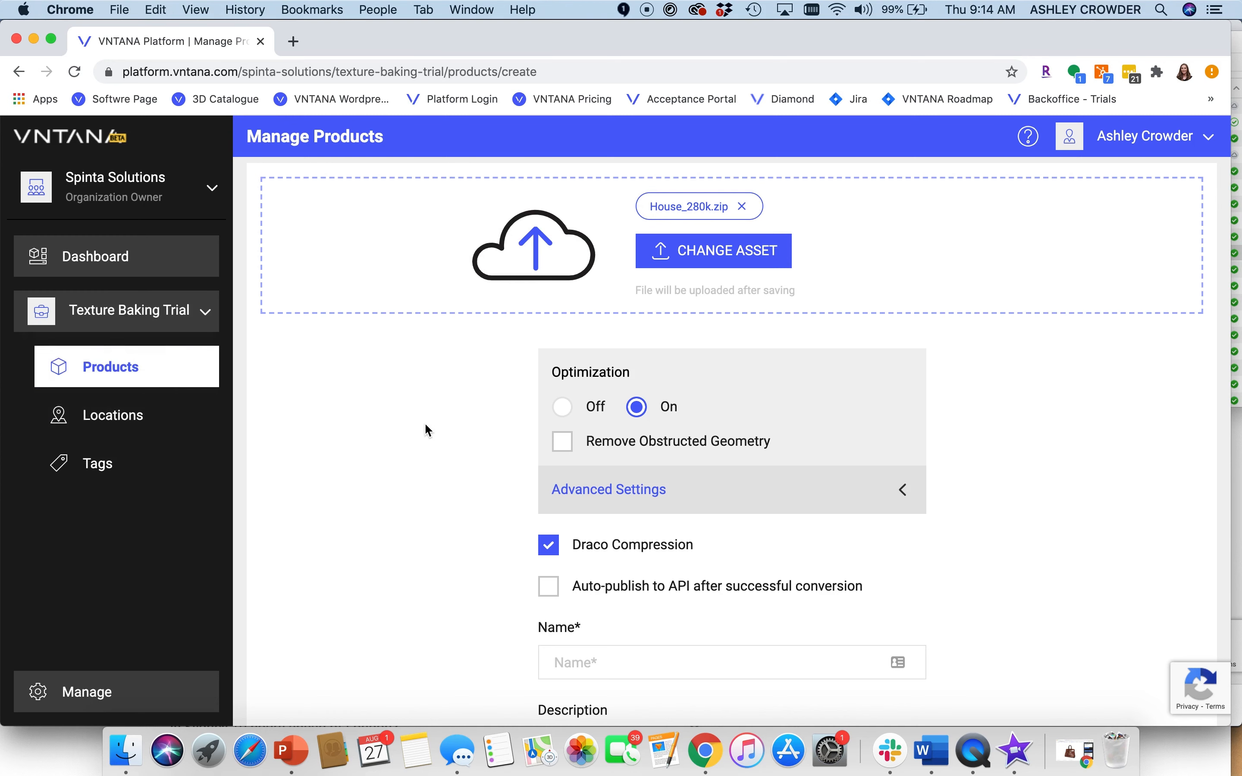
click(627, 502)
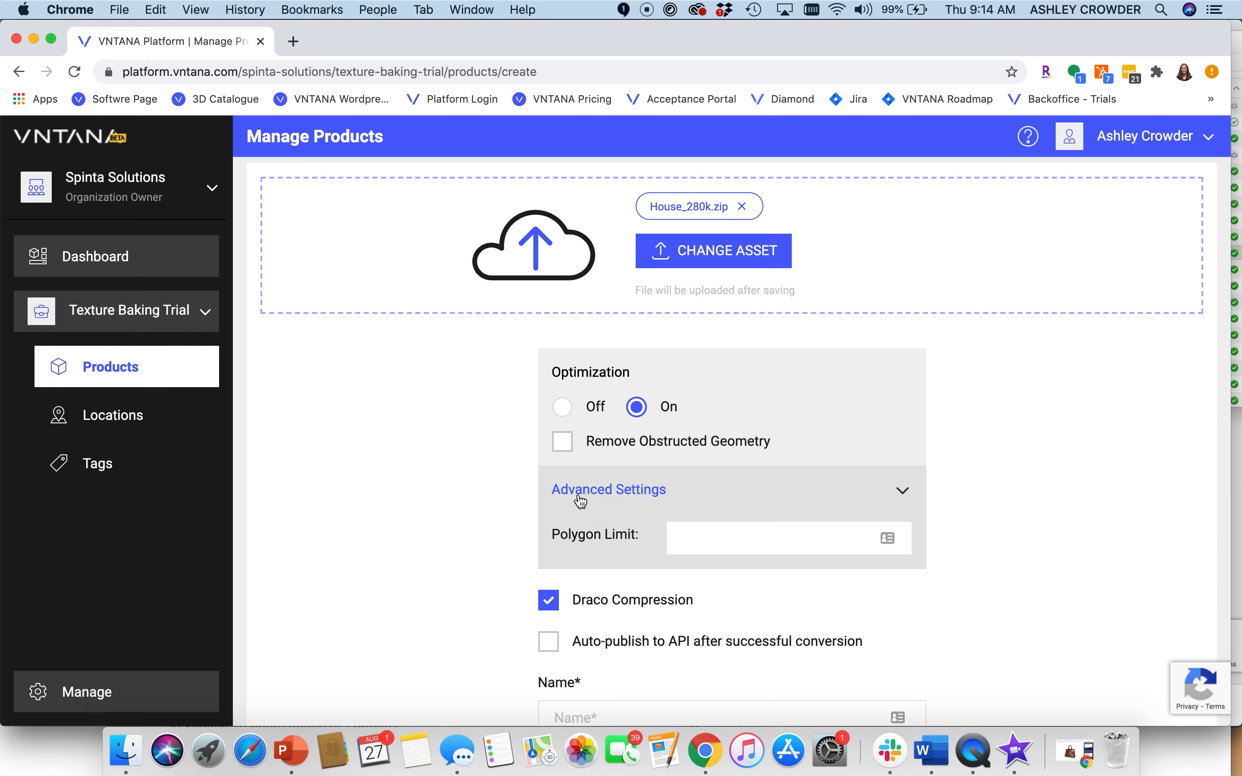
click(903, 496)
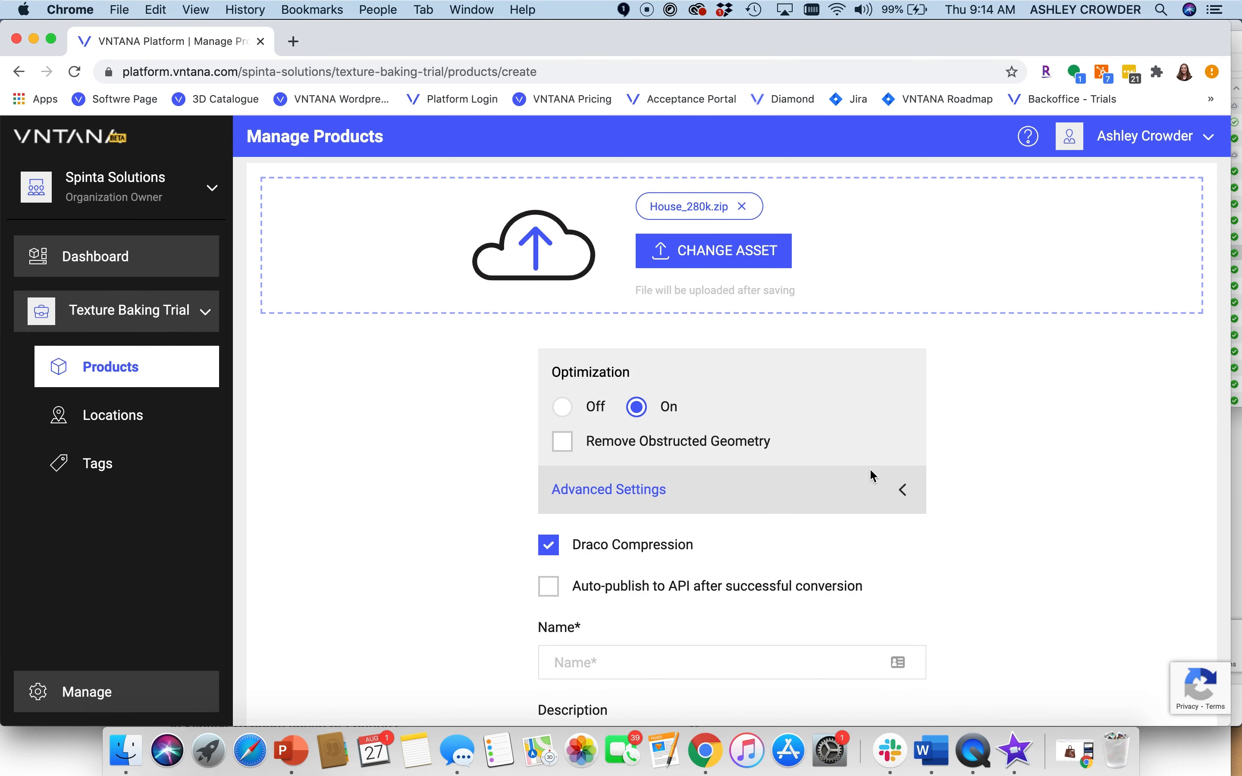
scroll(872, 441, down, 3)
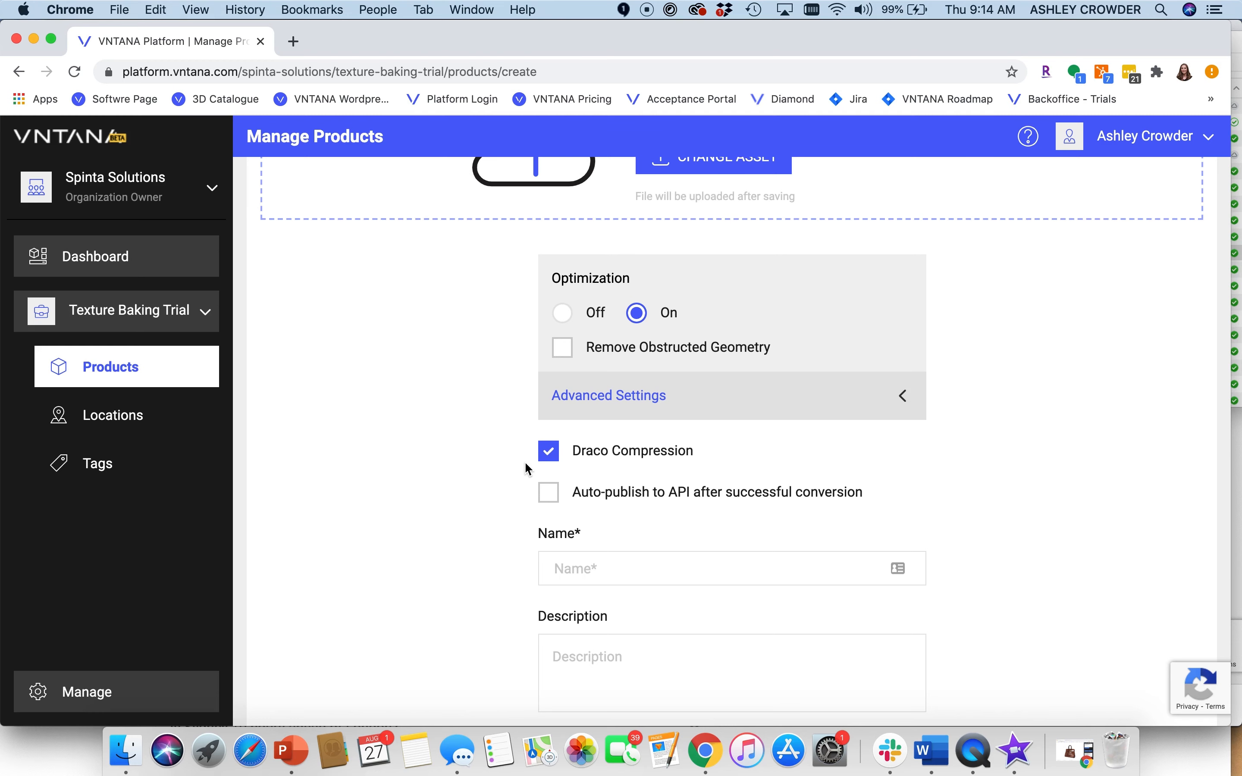
click(548, 451)
click(549, 451)
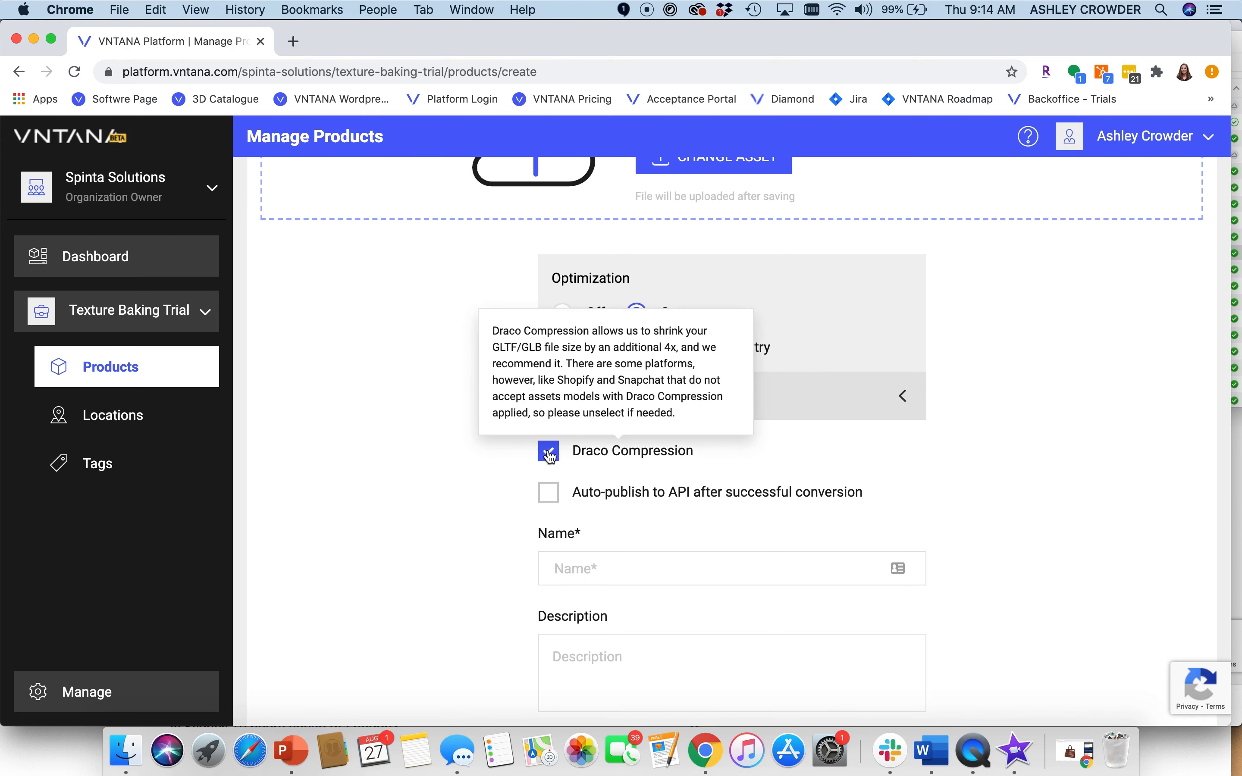
Step: Name the product Test
scroll(481, 522, down, 3)
click(591, 474)
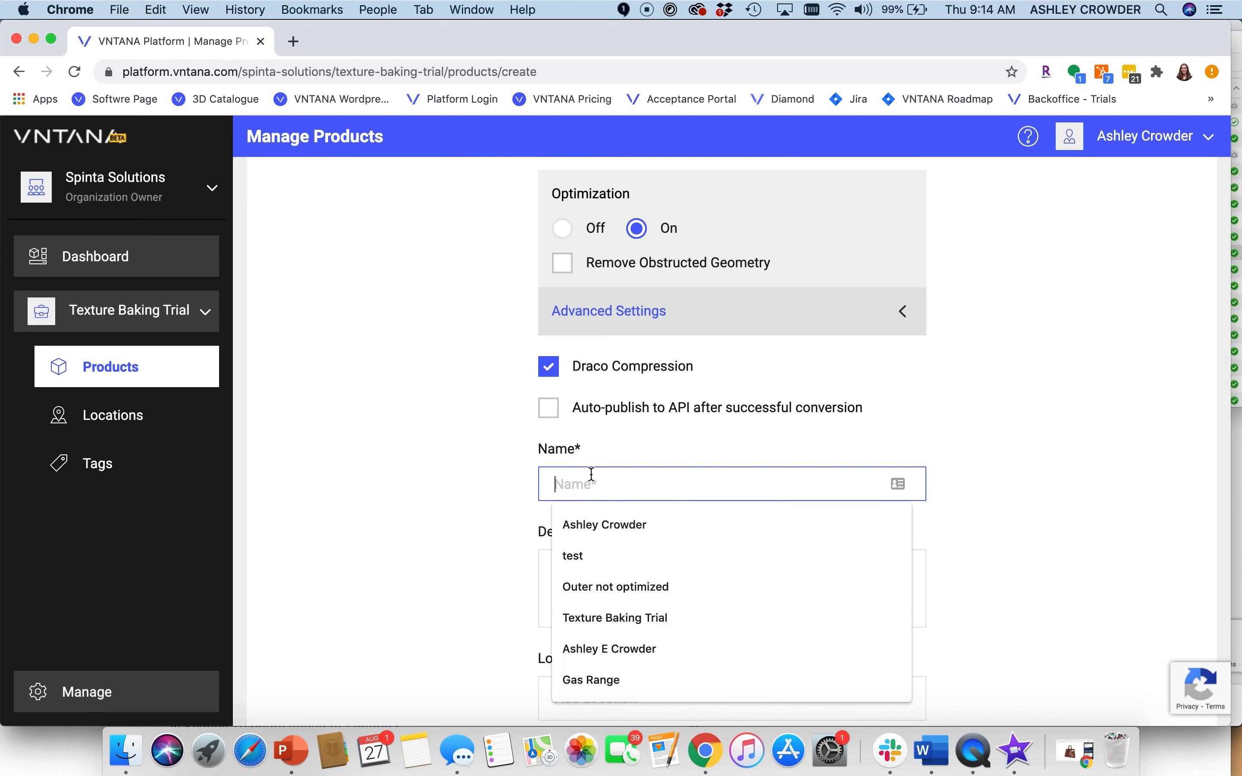
text(Test)
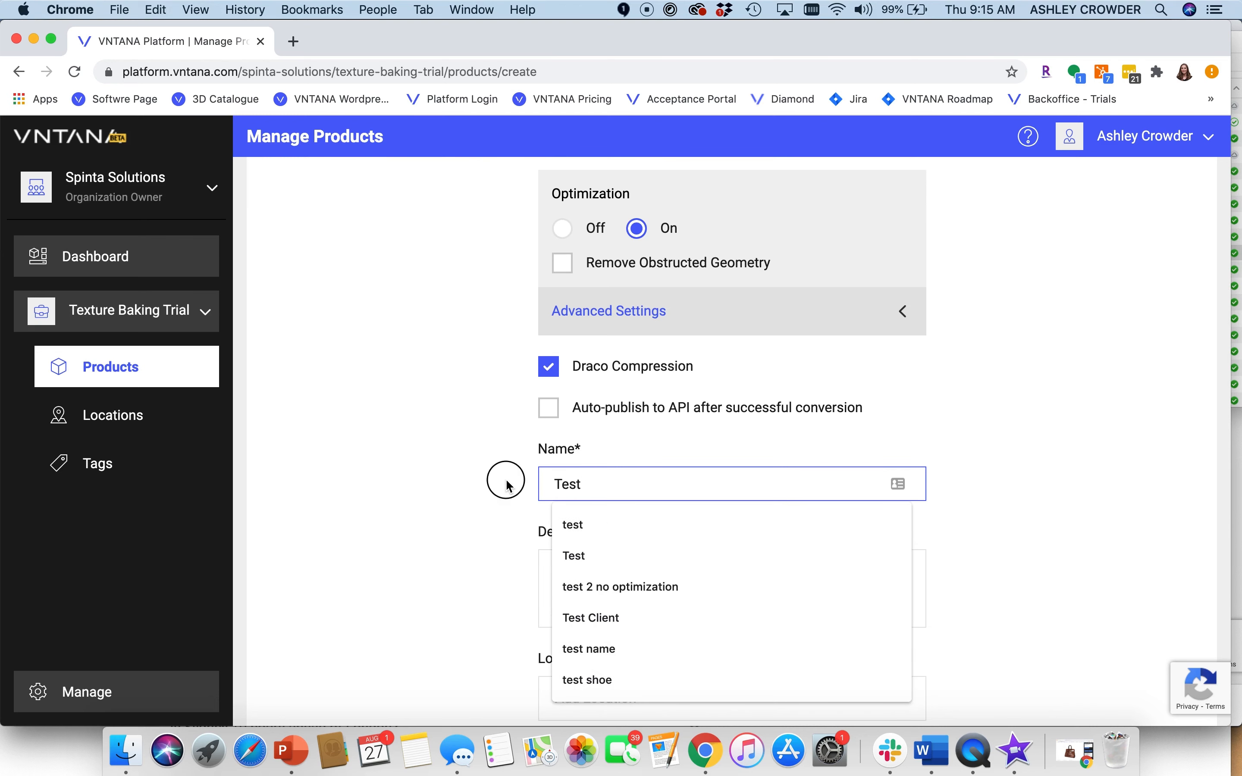
click(508, 485)
click(582, 582)
Step: Add Europe as a new location for the product
scroll(583, 582, down, 4)
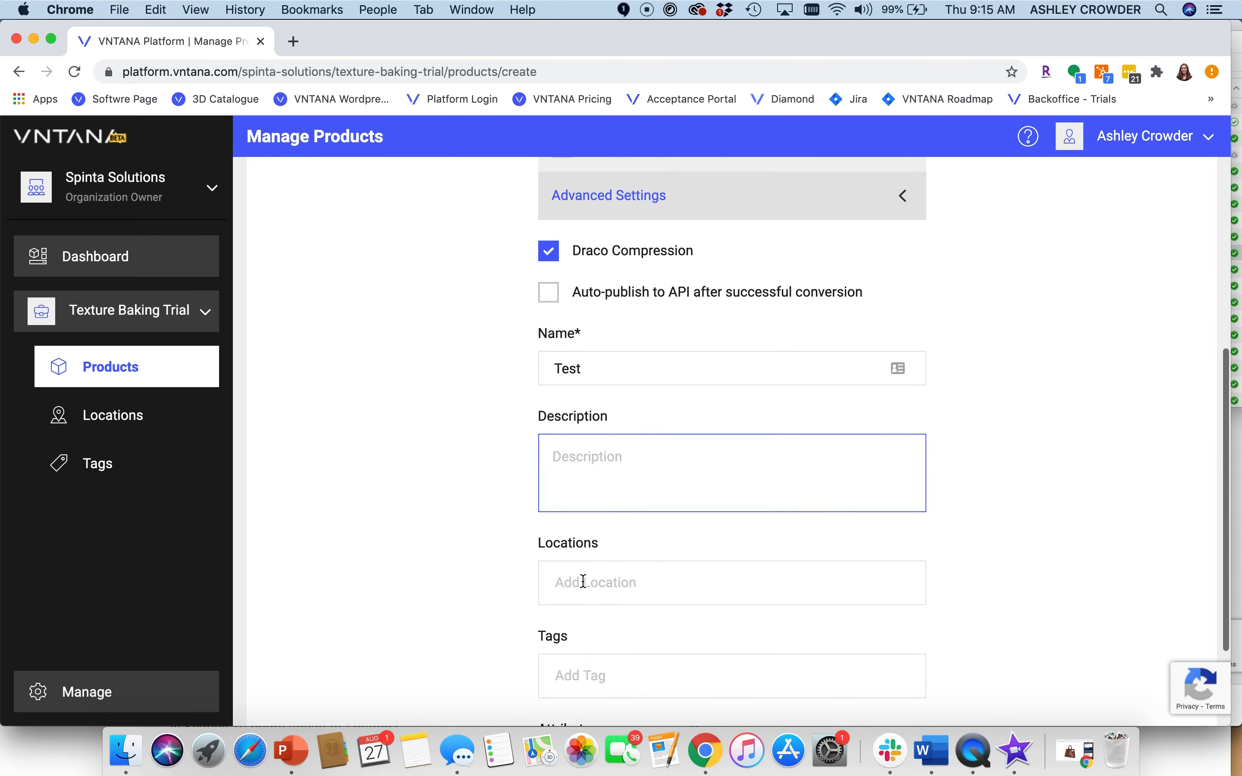
scroll(583, 586, down, 2)
click(594, 514)
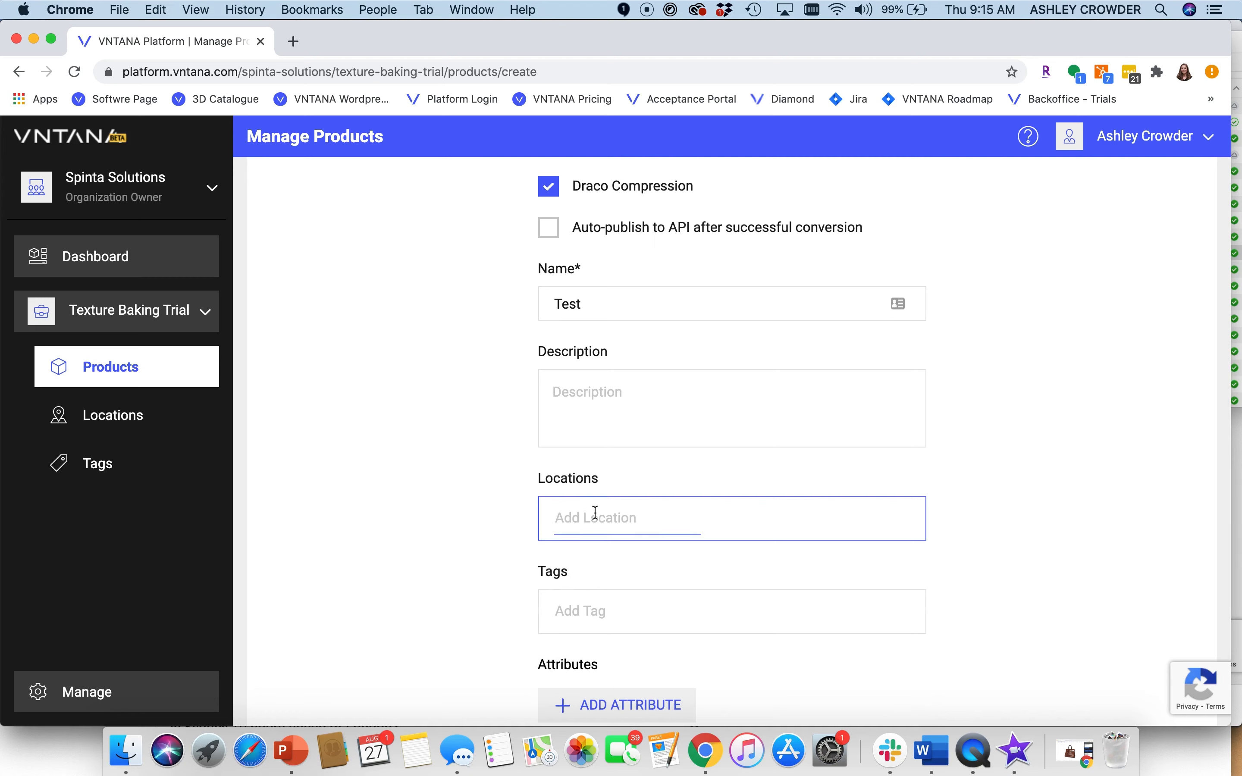
text(Europe)
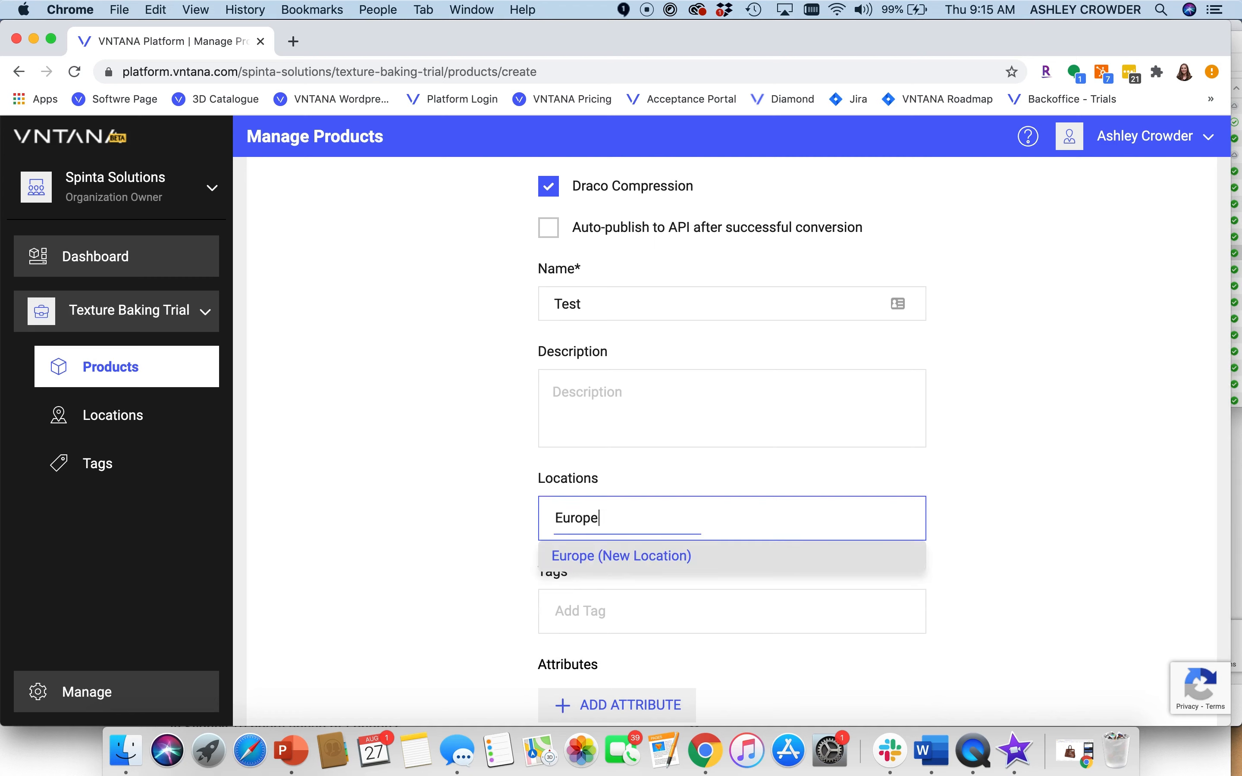
click(631, 557)
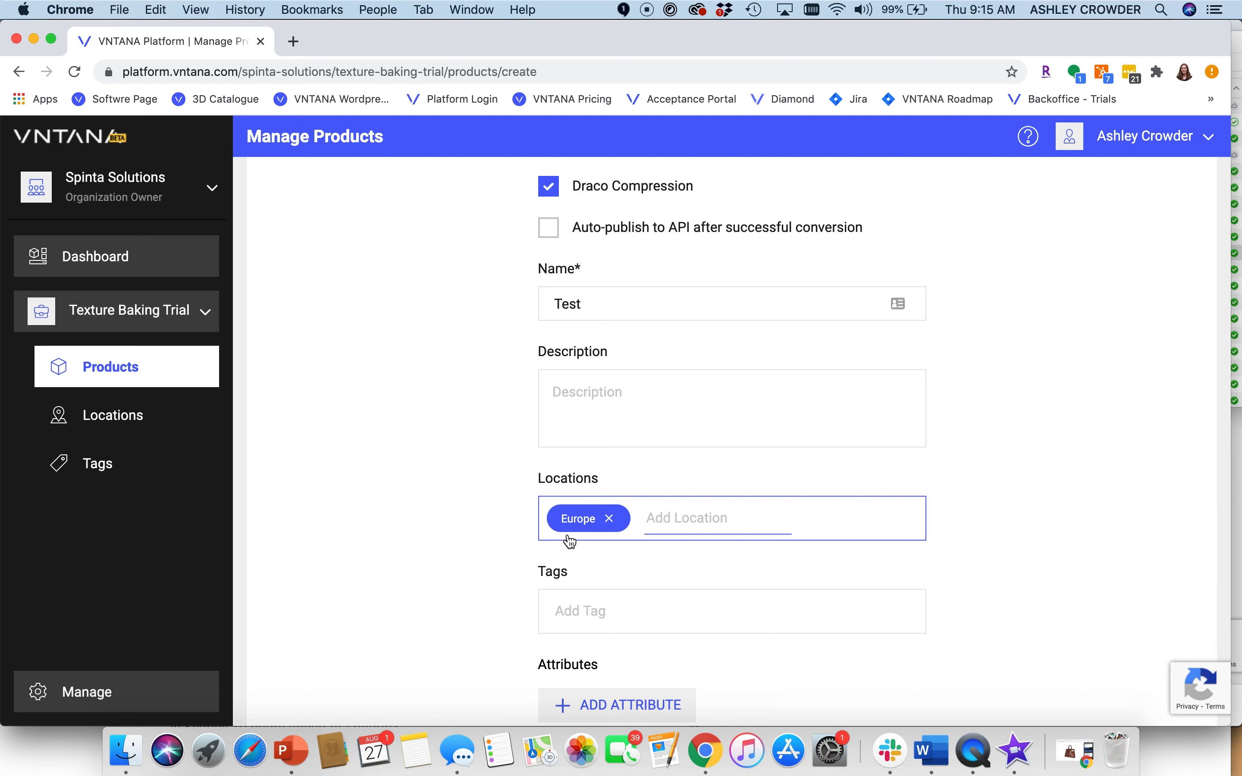
text(eruope)
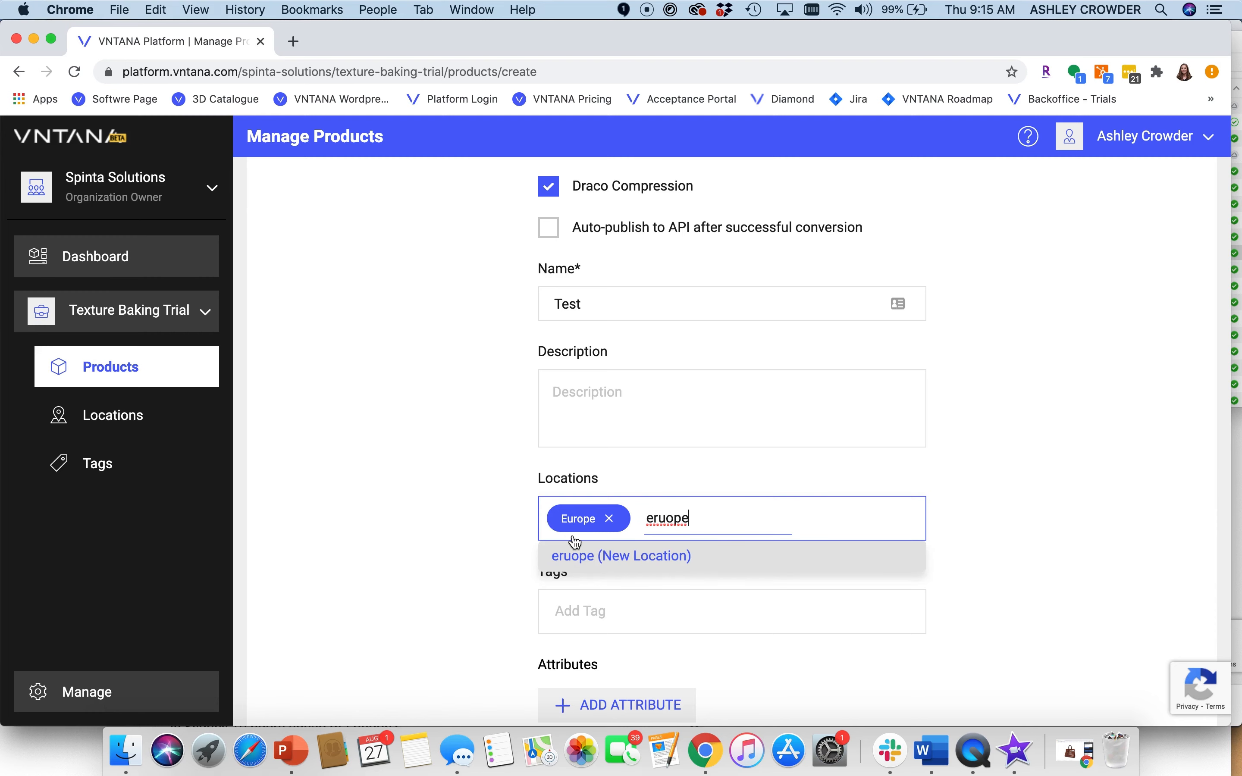
key(BackSpace)
key(BackSpace)
key(BackSpace)
key(BackSpace)
key(BackSpace)
key(BackSpace)
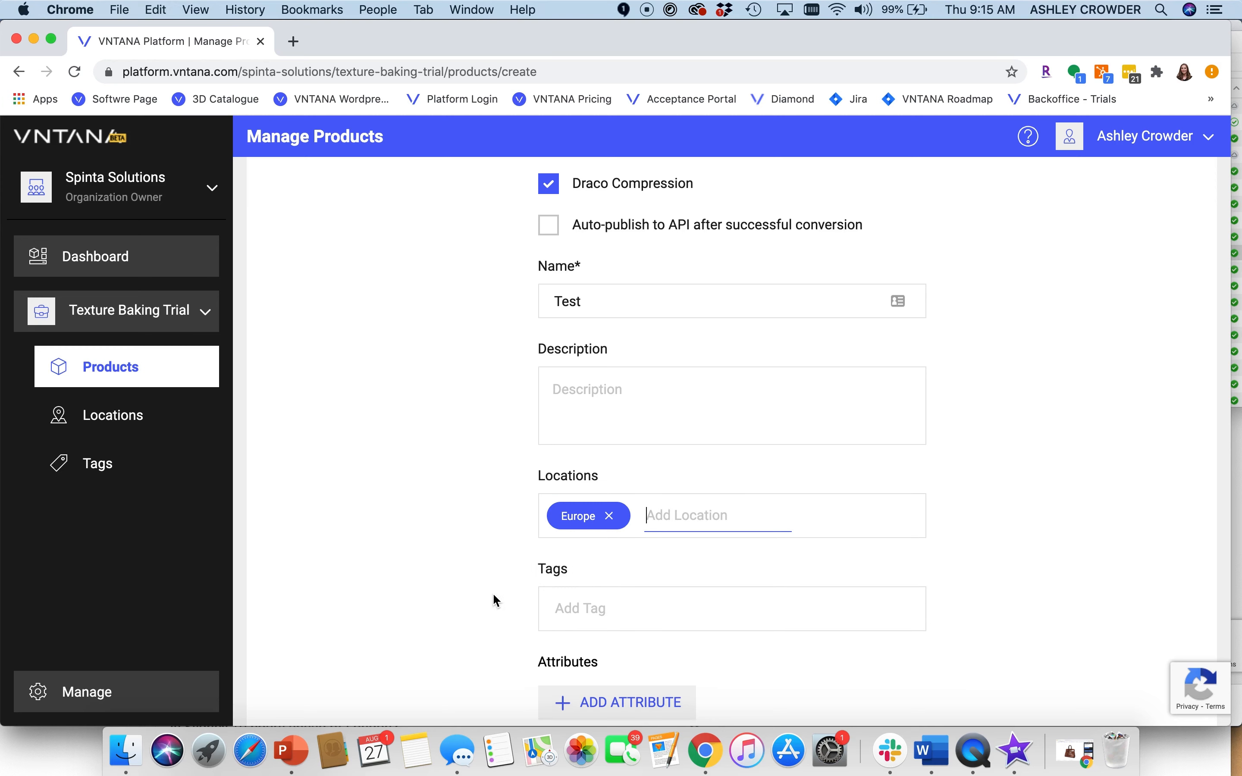
Step: Add 3DScan as a new tag on the product
scroll(492, 593, down, 2)
click(595, 550)
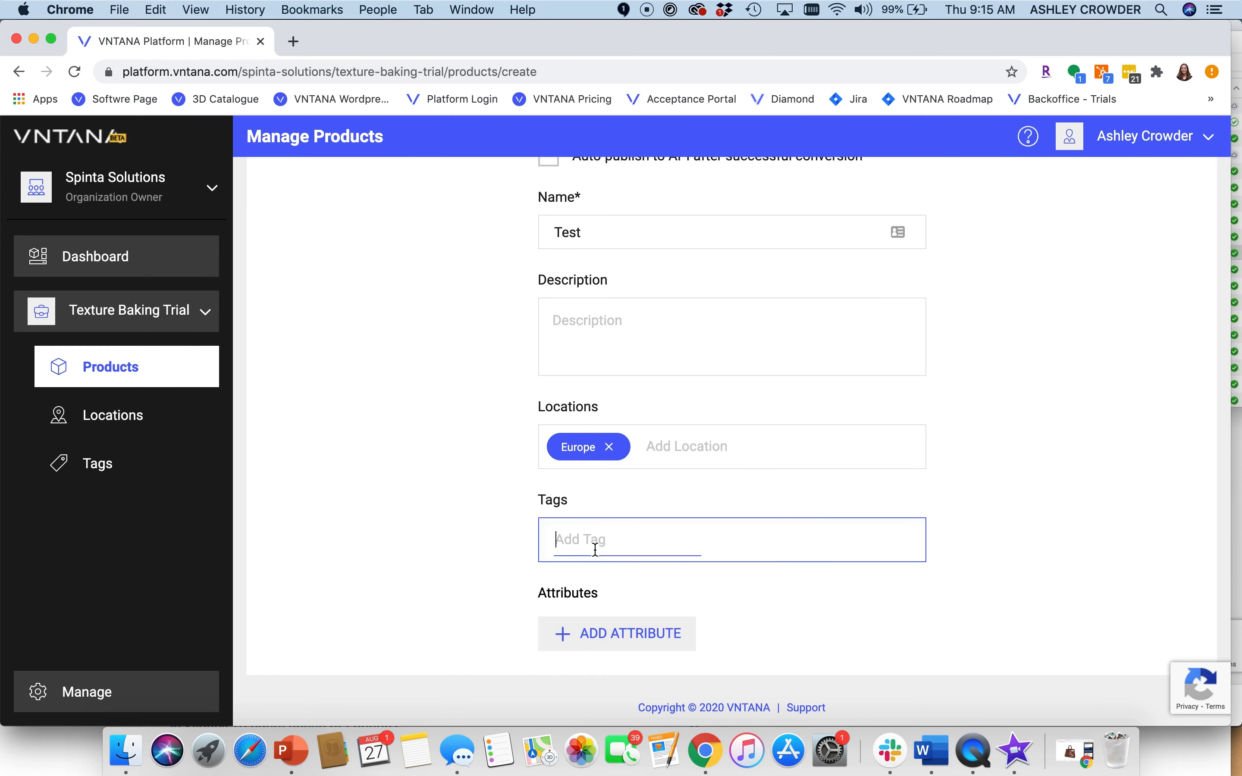
text(3DScan)
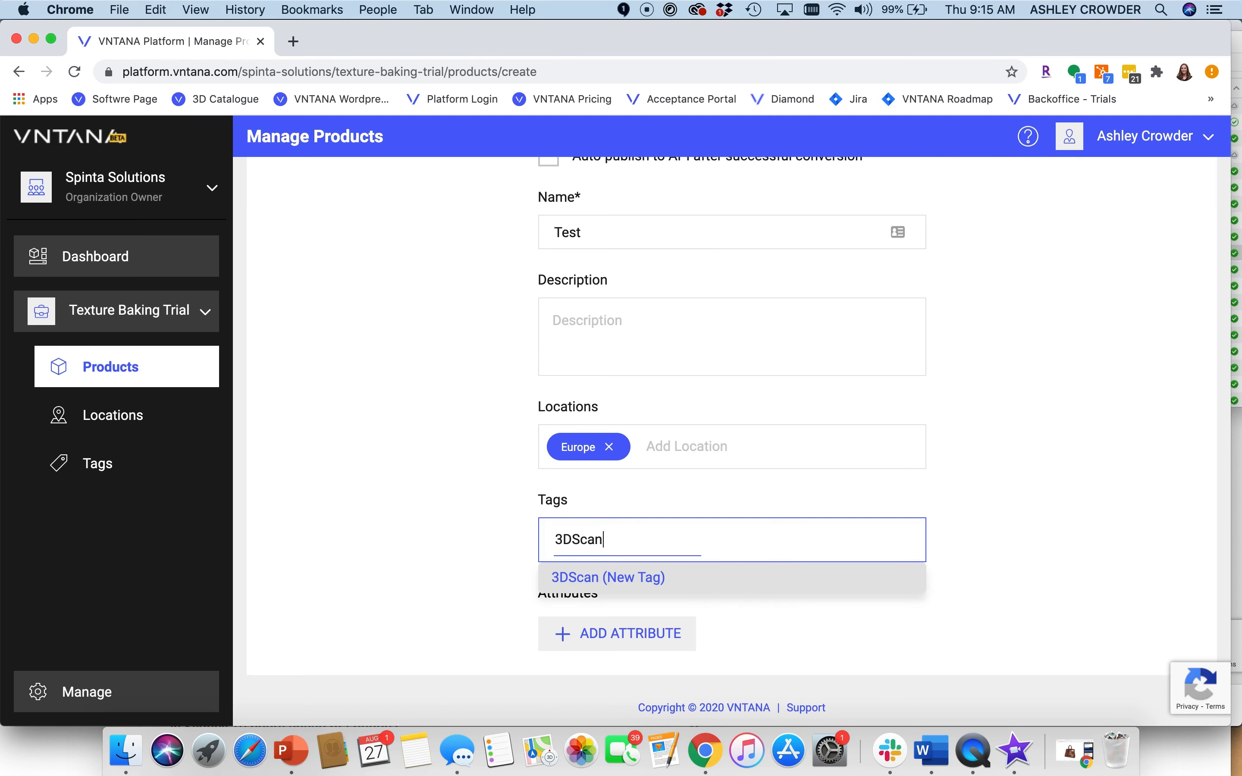
click(608, 577)
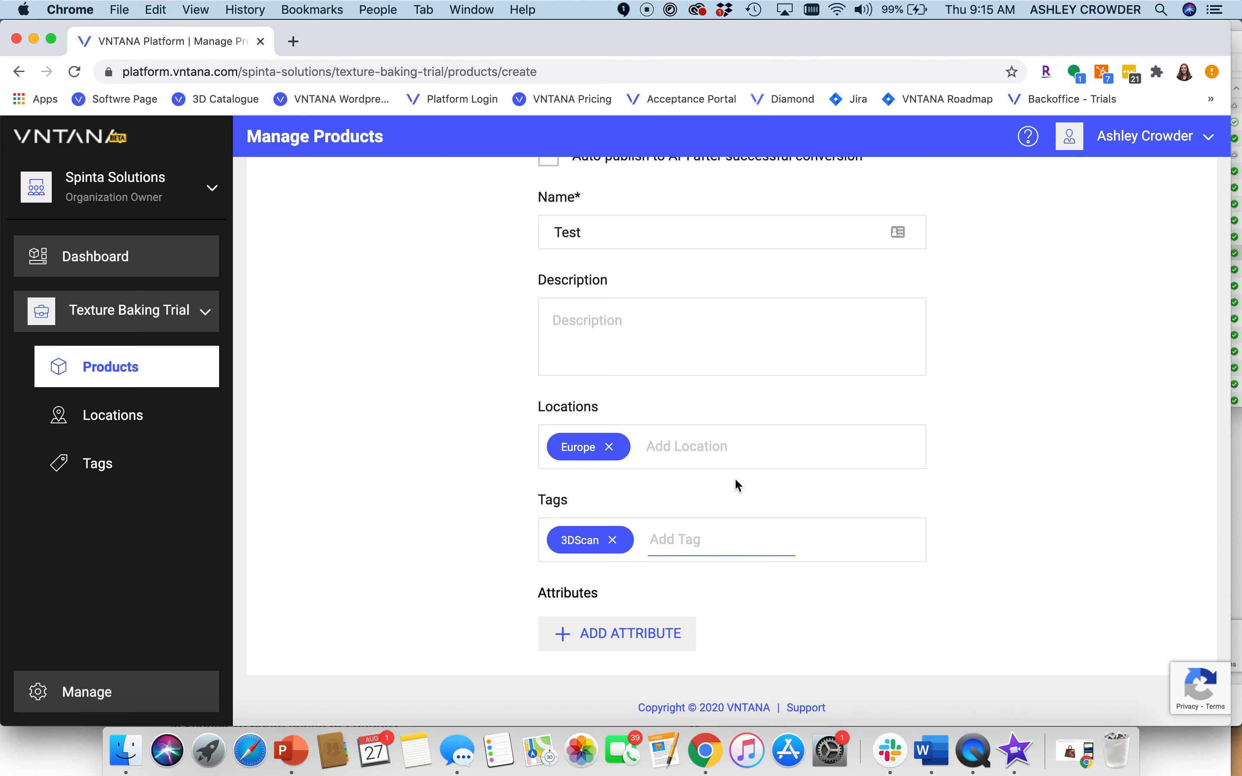
Step: Add a product attribute named Price with the value $10
scroll(735, 479, down, 2)
click(614, 640)
click(902, 483)
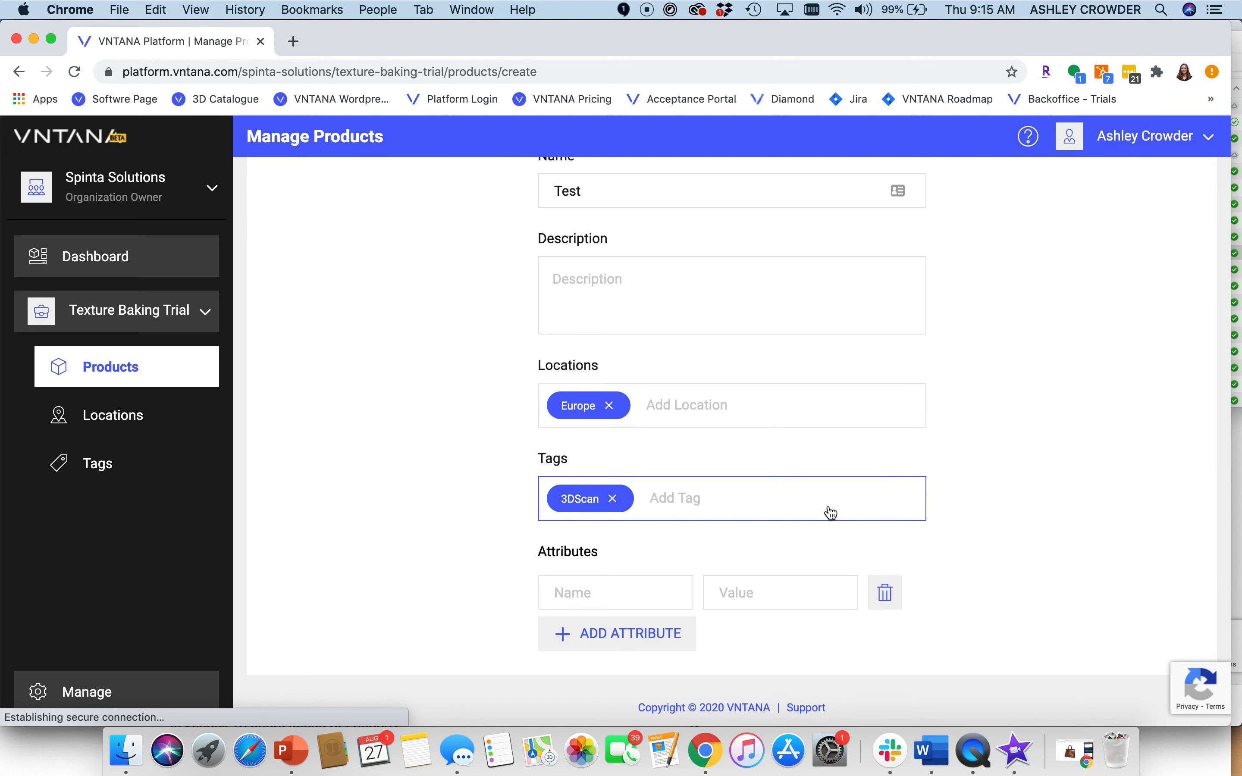
click(600, 596)
text(Price)
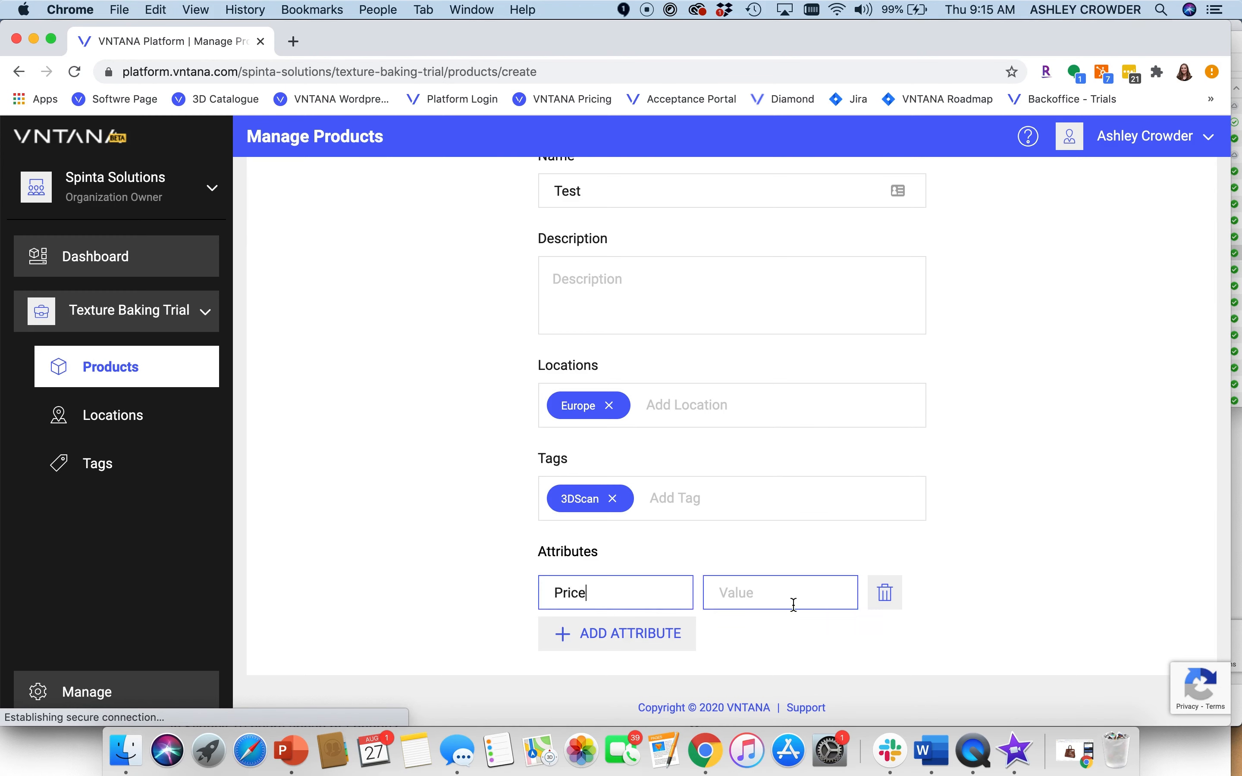
click(811, 600)
text($10)
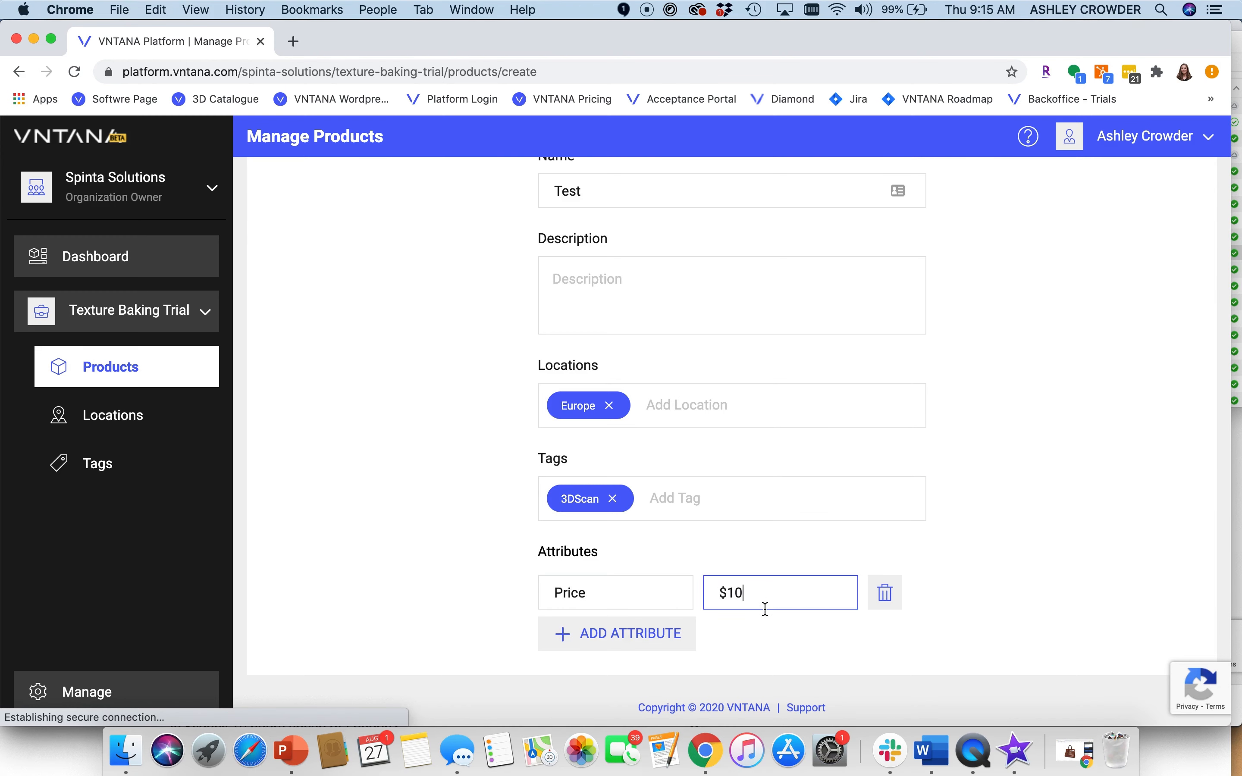
Step: Add a second attribute named SAP ID with the value 1234 and create the product
click(654, 636)
click(595, 592)
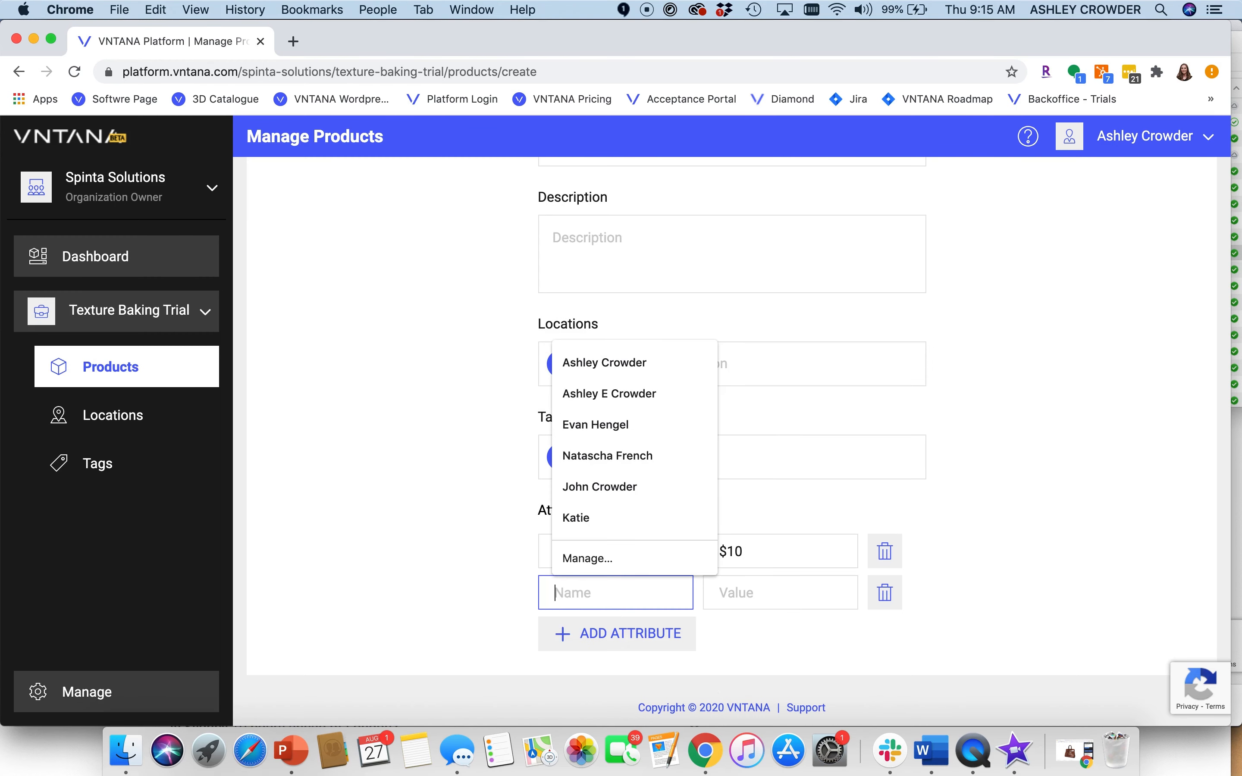
text(SAP ID)
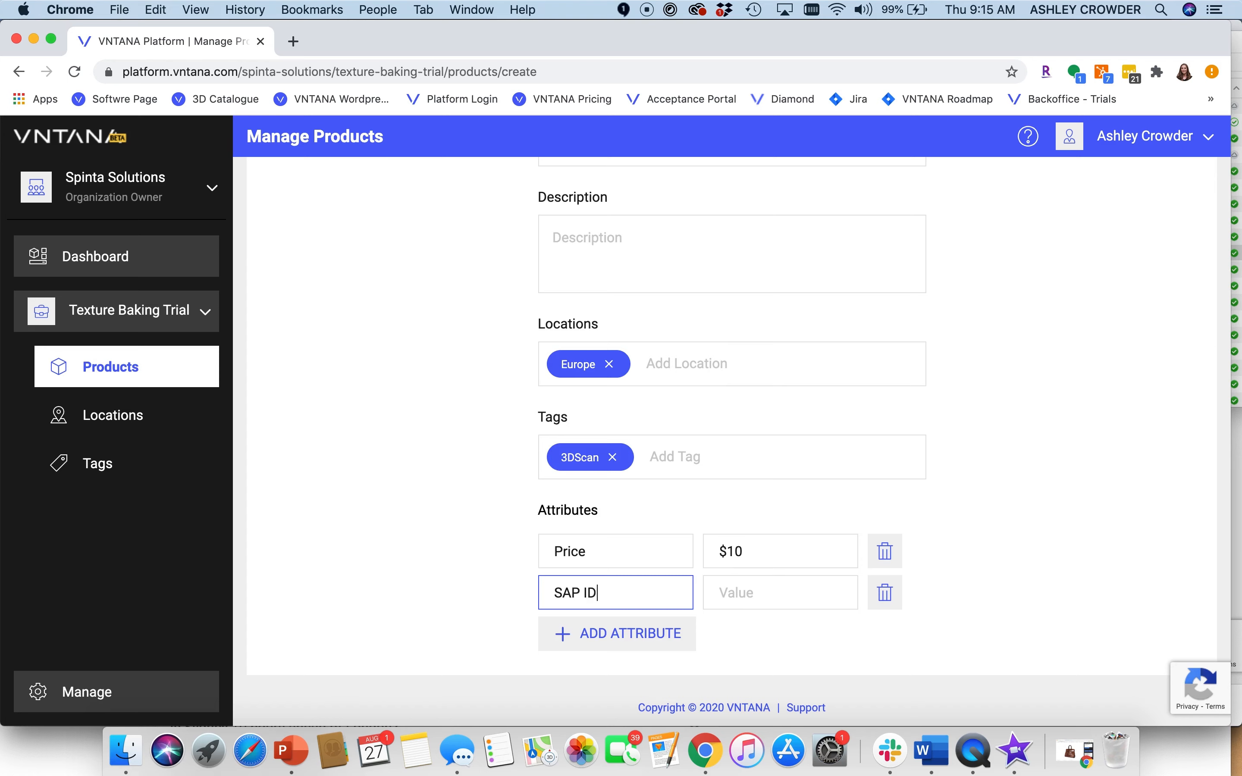
click(743, 585)
text(1234)
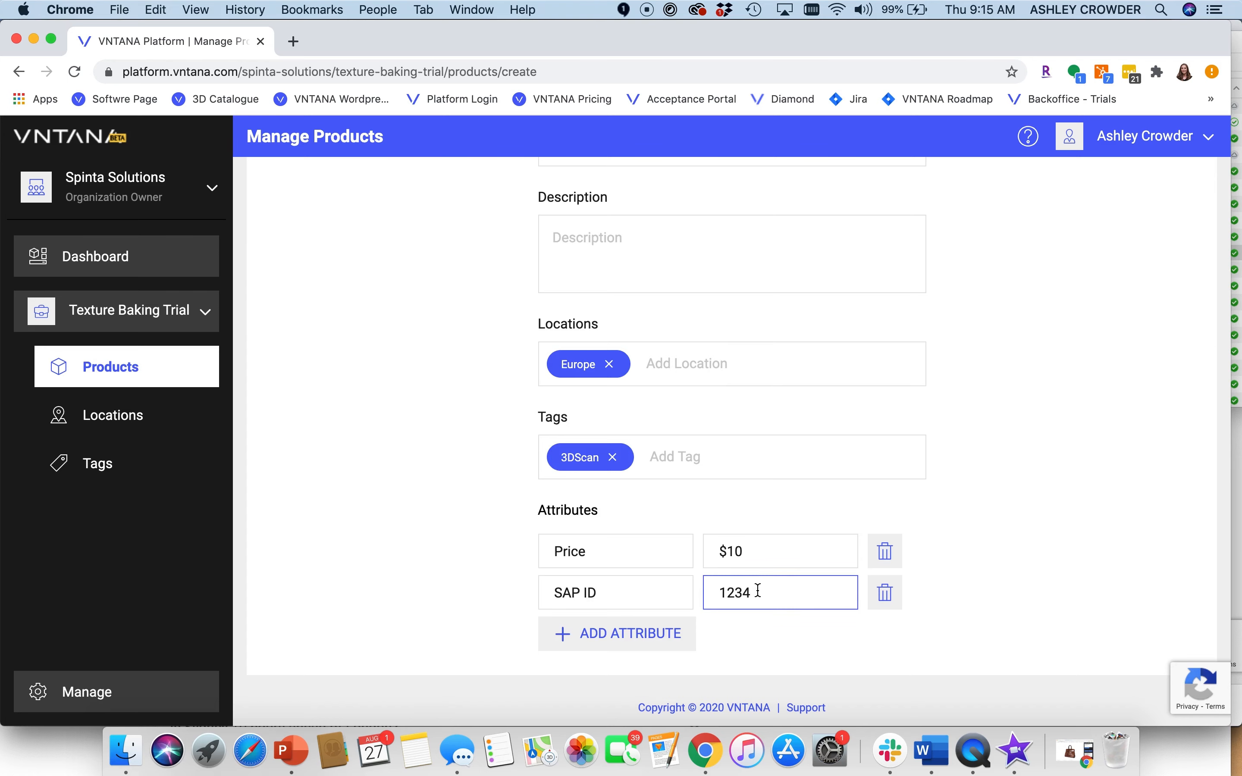
scroll(812, 505, up, 10)
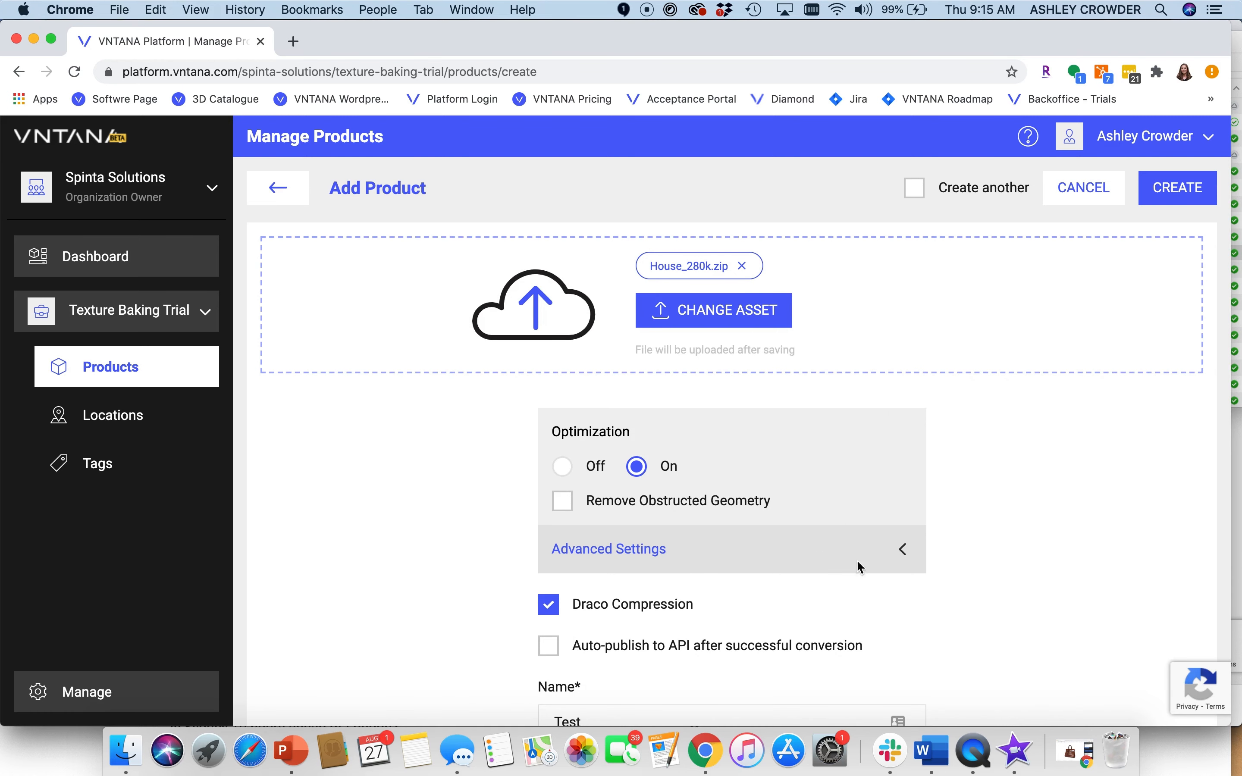
click(1178, 190)
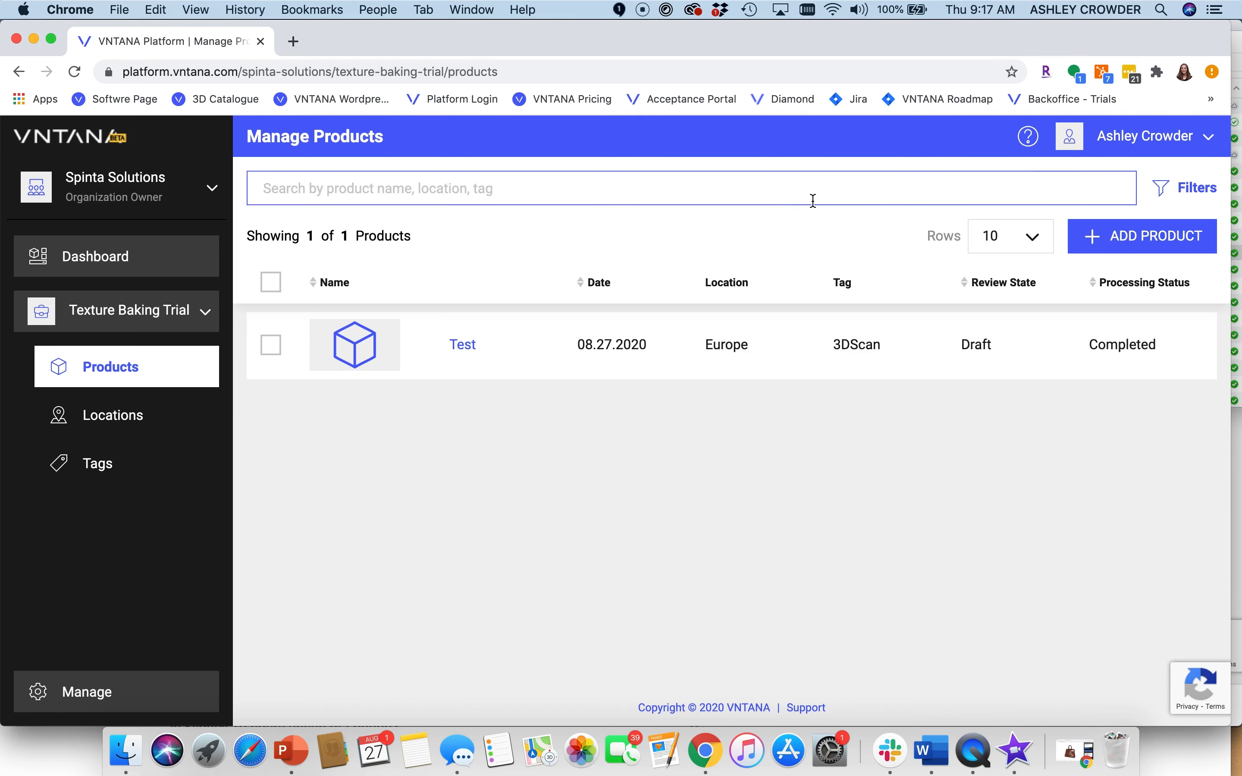
Step: Open the Test product and inspect its 3D model from several angles, including in full screen
click(464, 345)
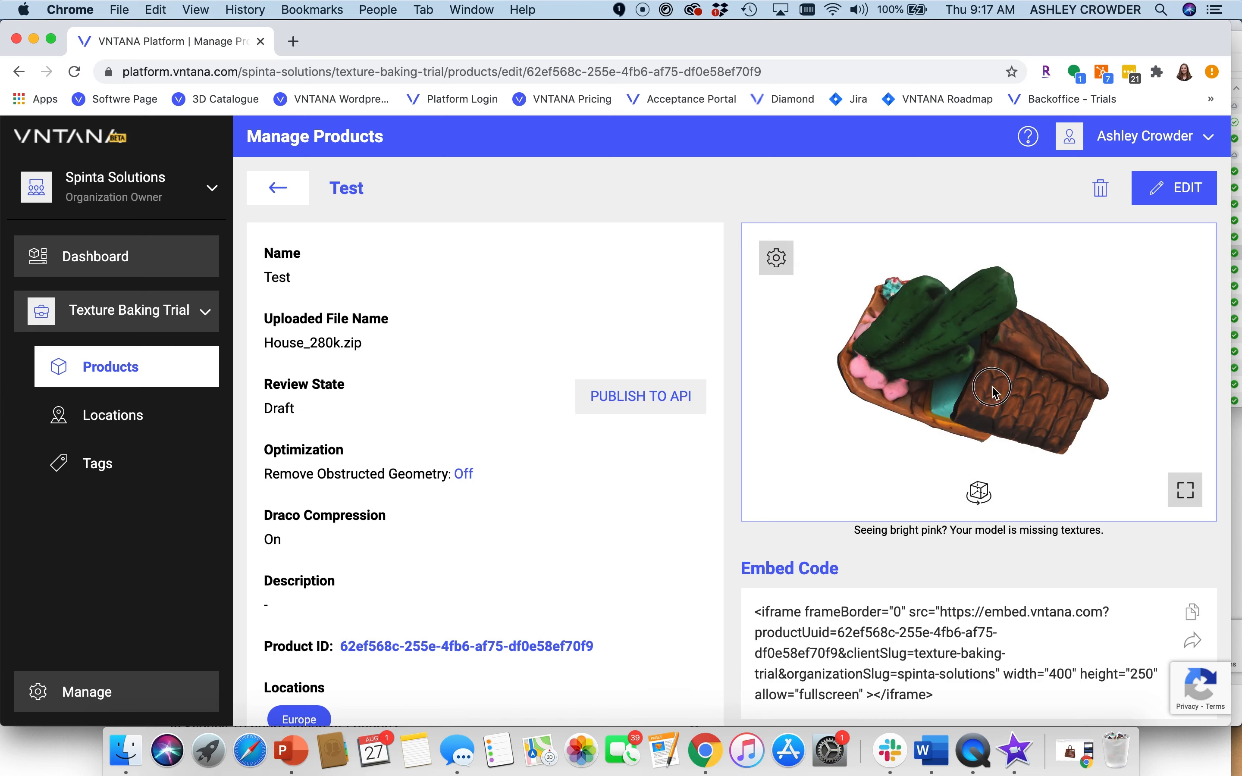
drag(985, 380, 947, 328)
drag(894, 358, 1035, 435)
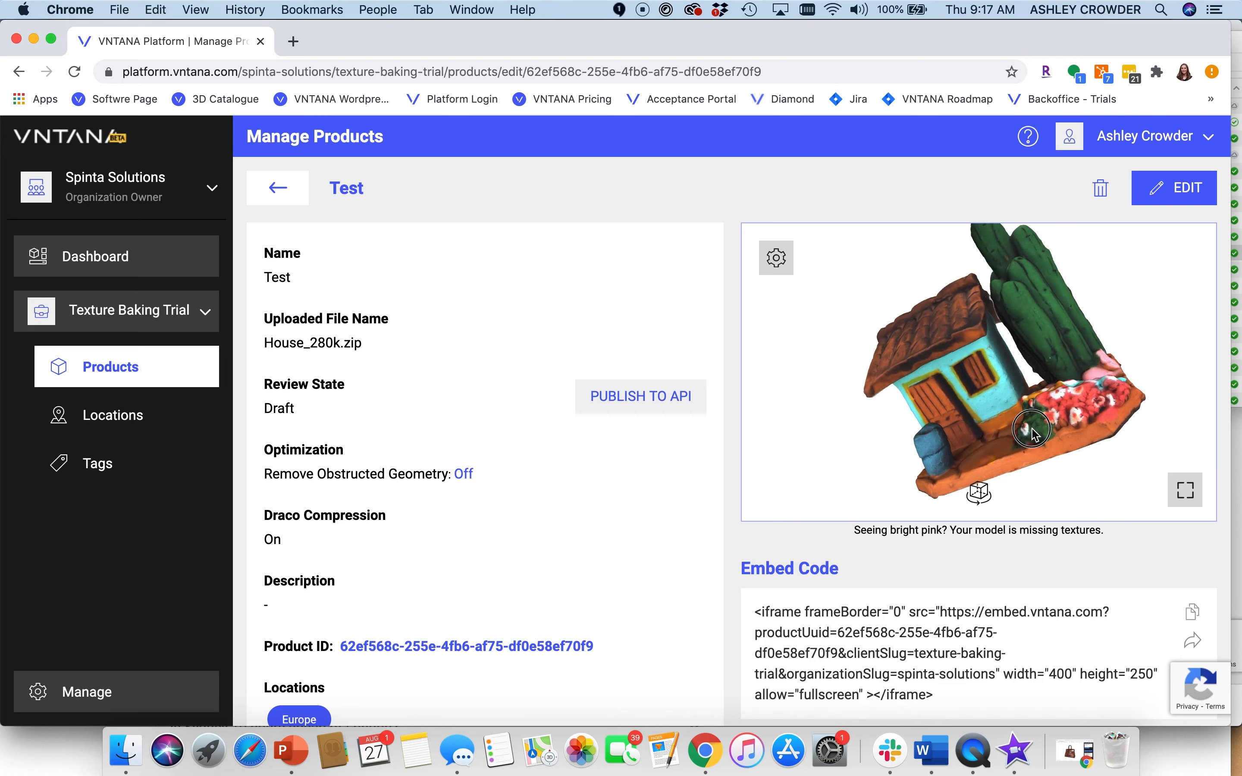
click(1185, 490)
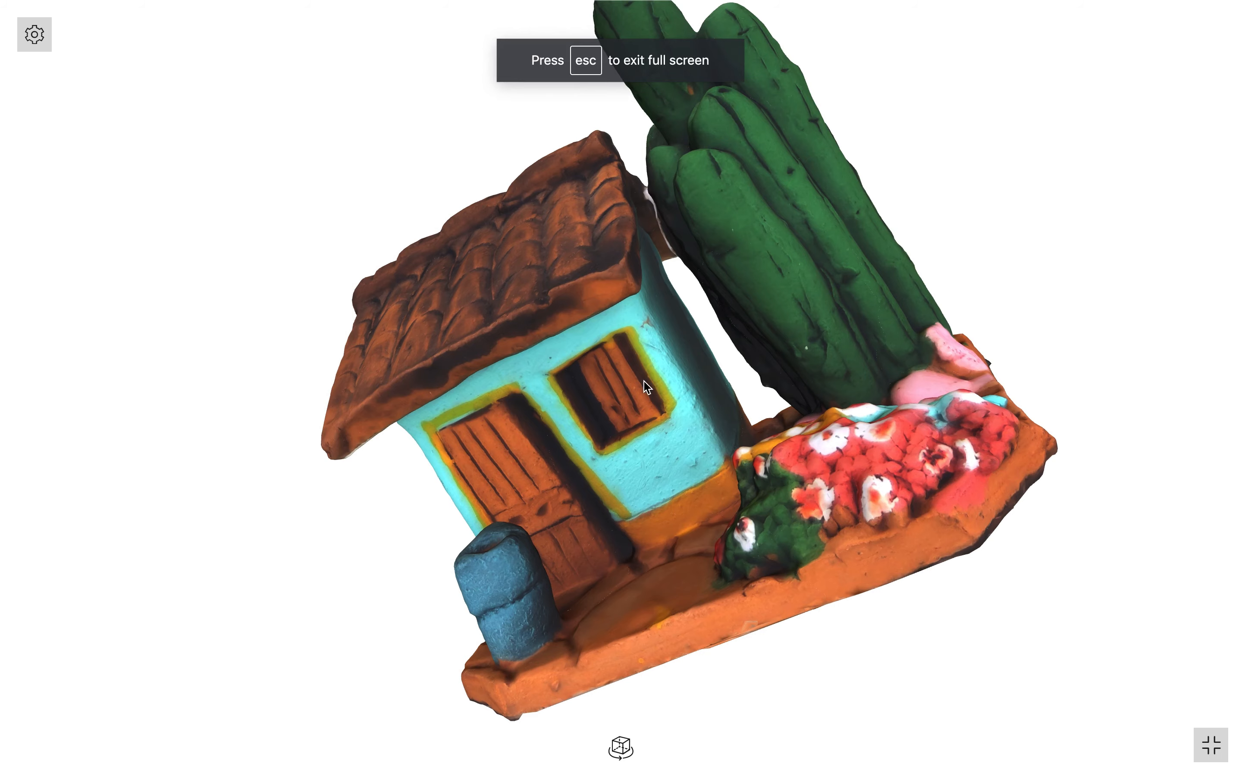
drag(648, 388, 646, 480)
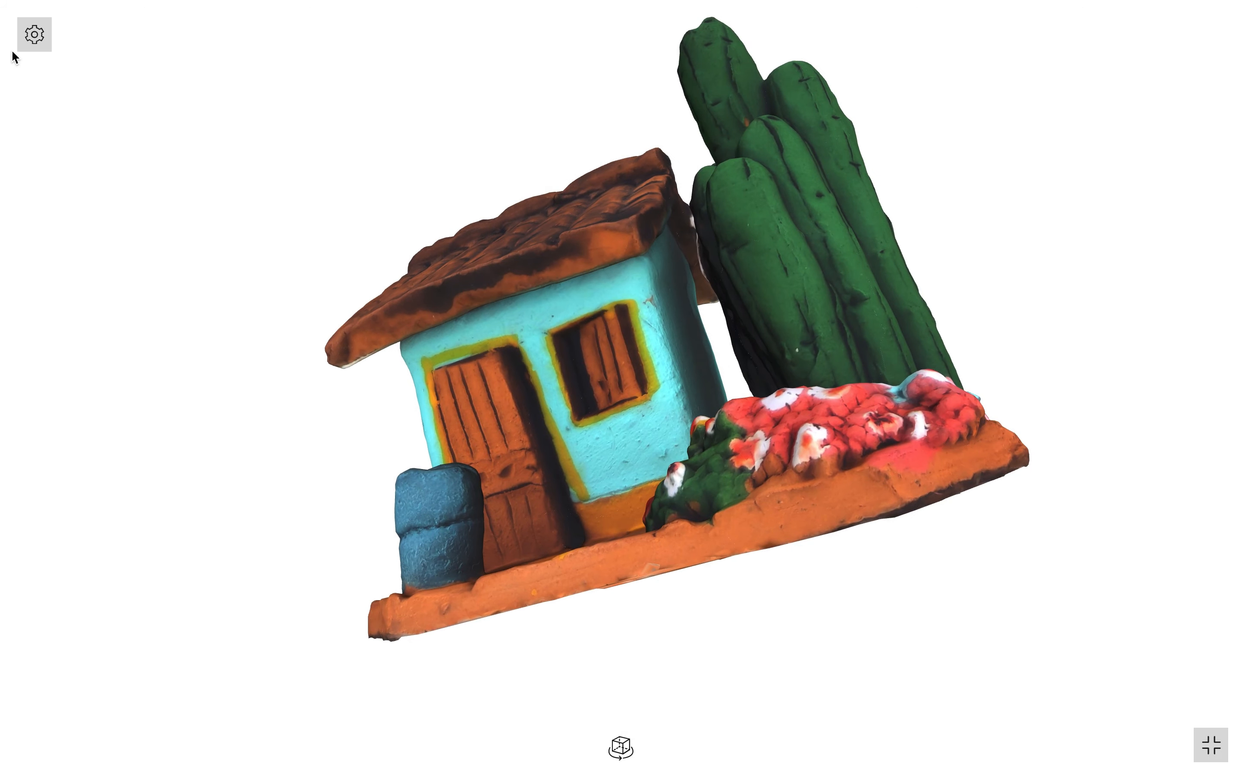
Step: Preview the model's wireframe and normals in the viewer settings, turning each display option off again
click(35, 36)
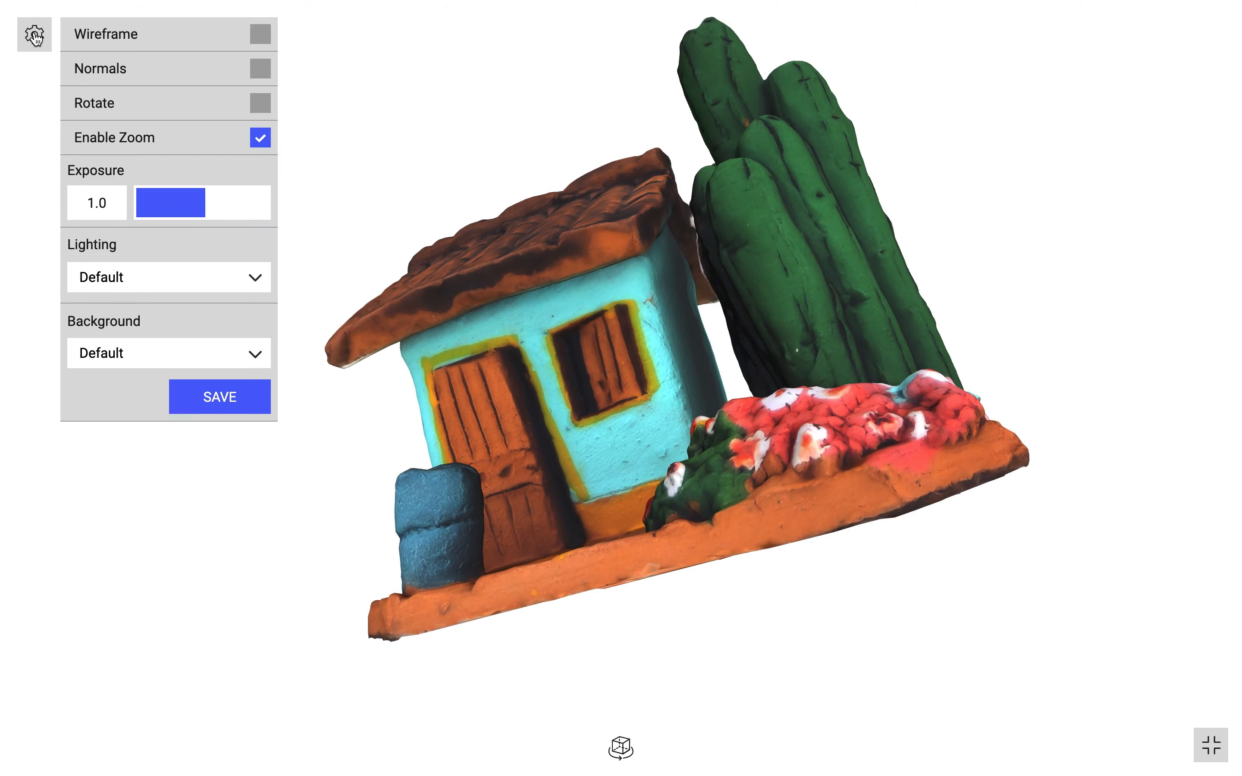
click(260, 34)
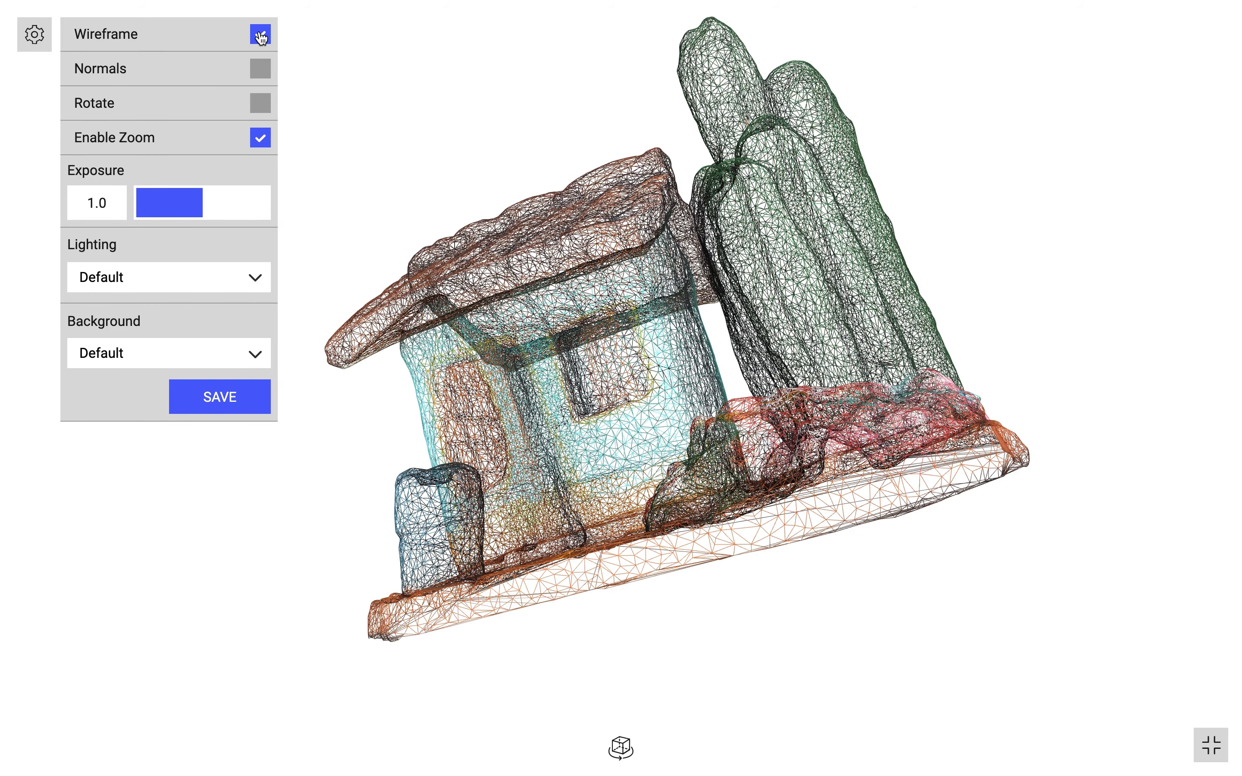
click(260, 34)
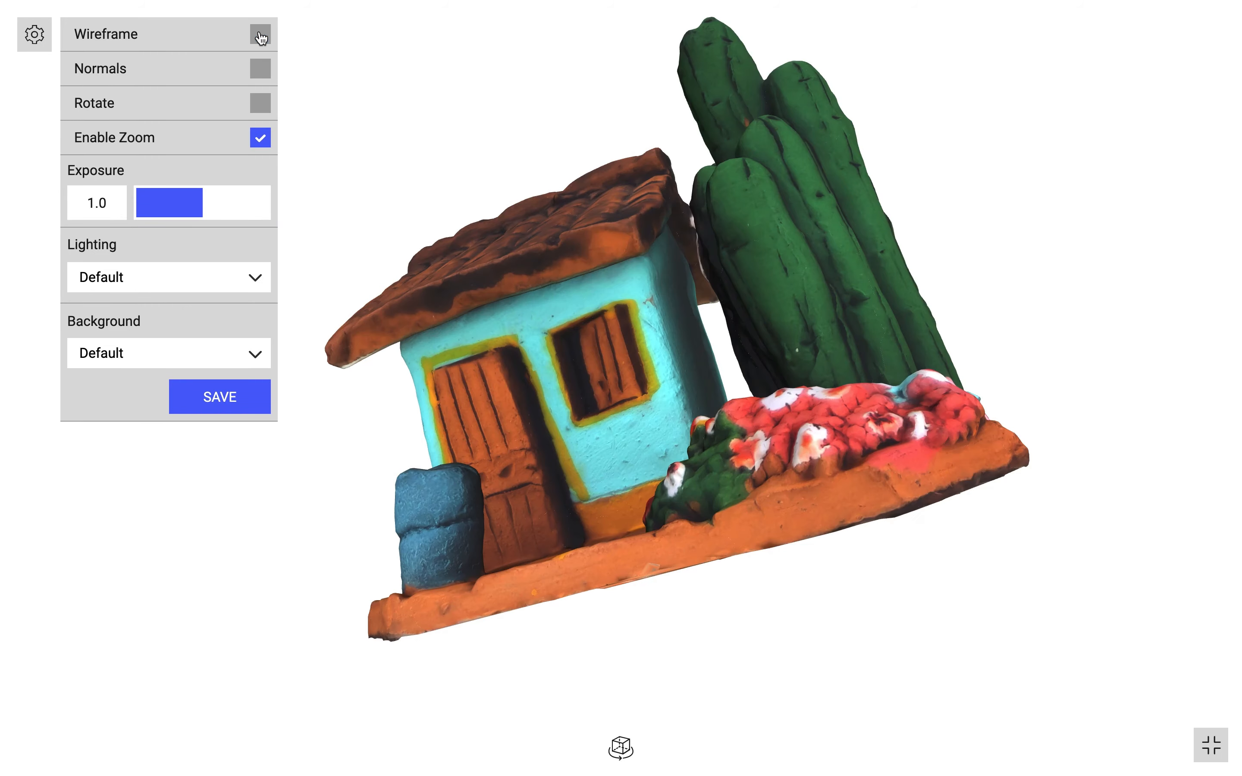
click(260, 77)
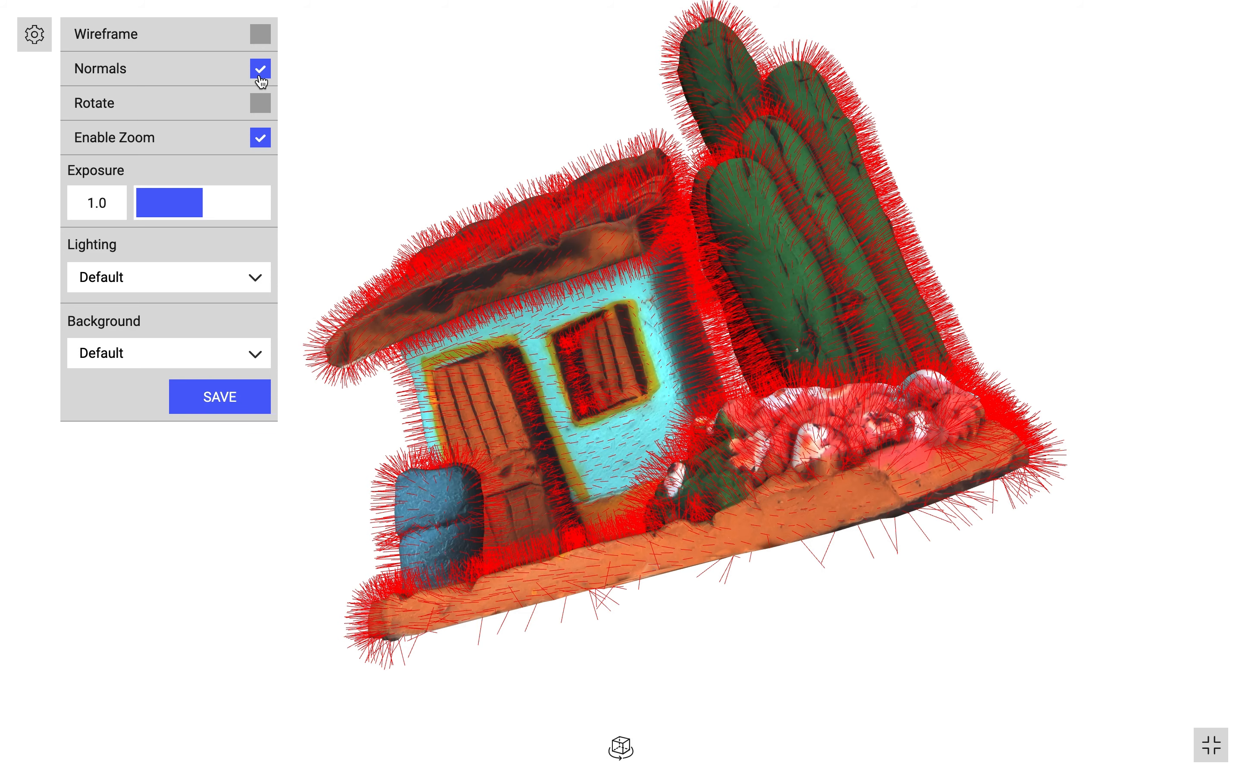
click(261, 80)
Step: Try the viewer's Rotate and Enable Zoom options, returning each to its original setting
click(260, 107)
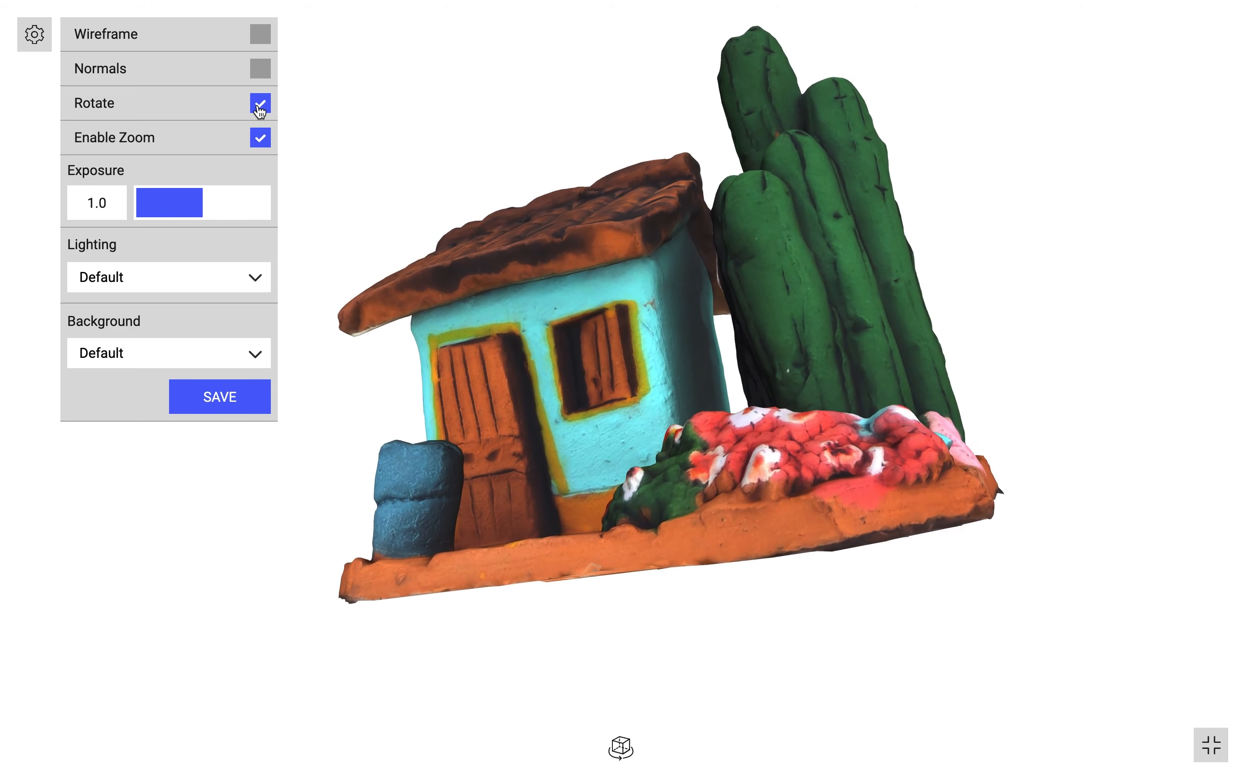
click(261, 107)
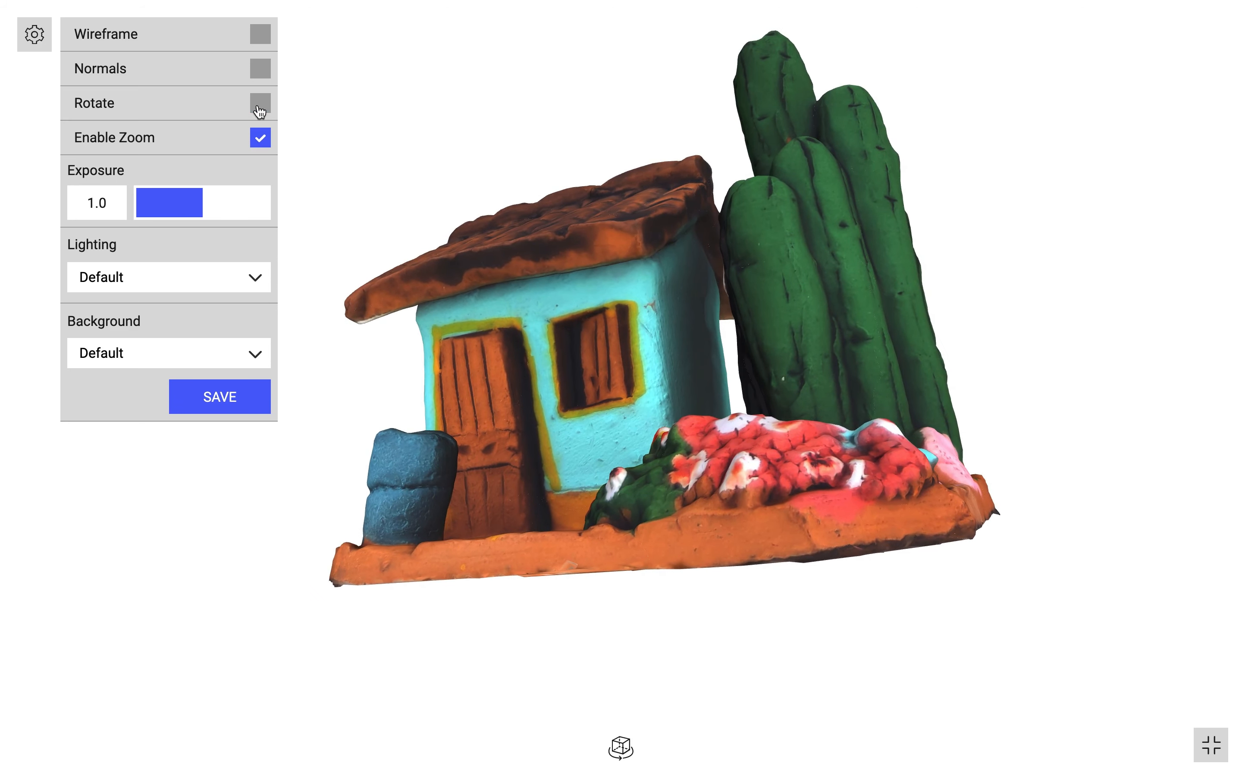
click(263, 144)
click(262, 143)
Step: Set the viewer exposure to 0.7 and look through the available lighting environments, keeping Default
click(182, 207)
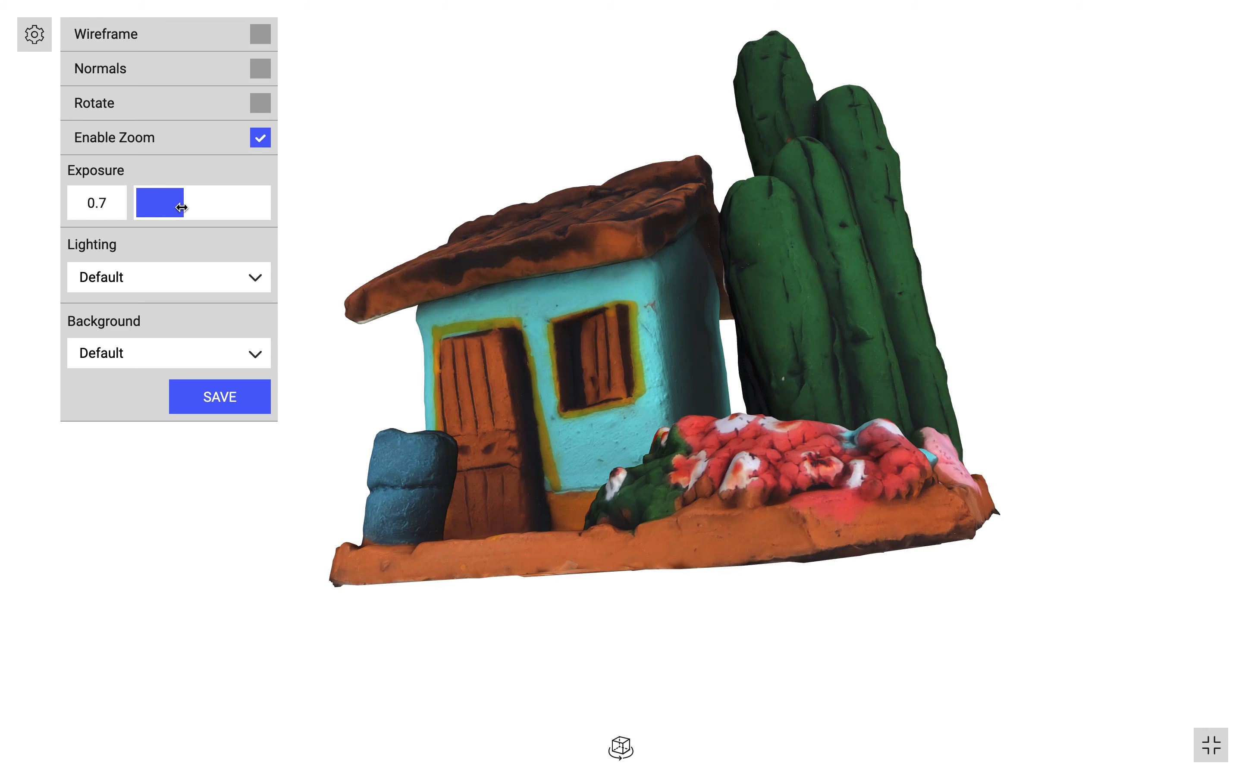
click(197, 205)
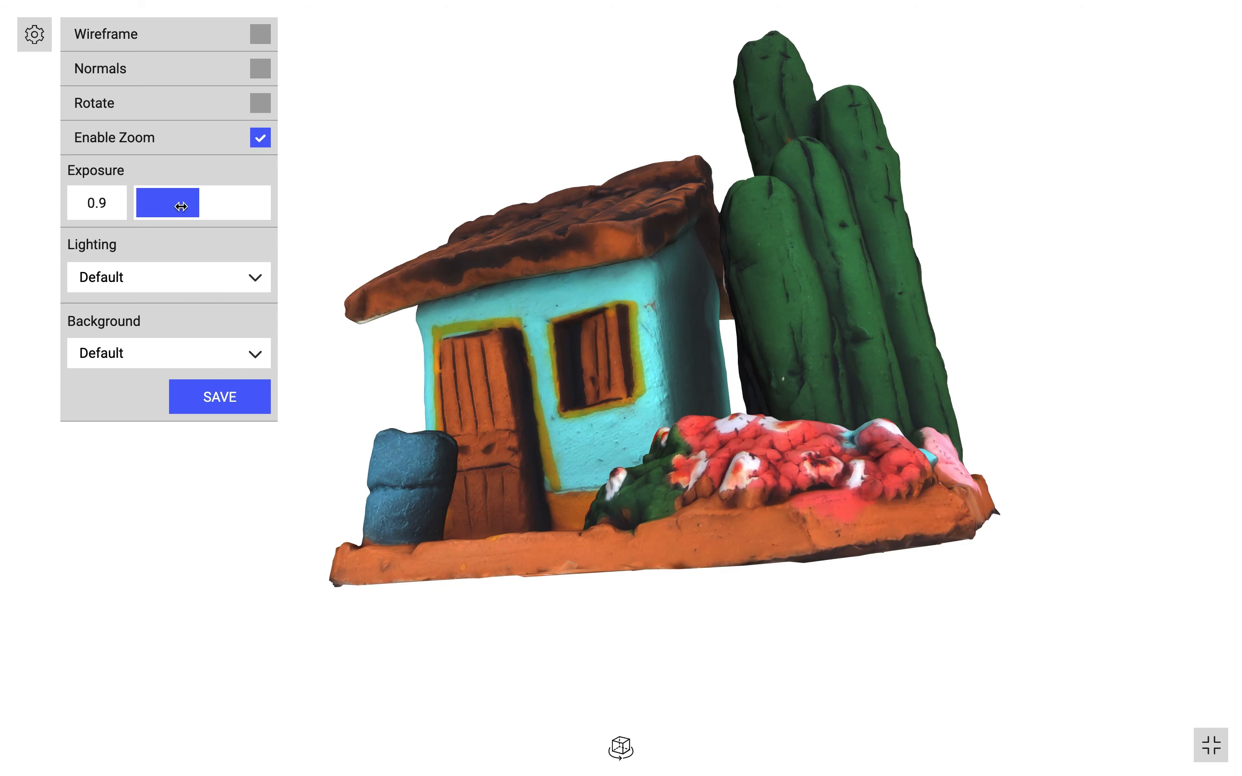
click(181, 207)
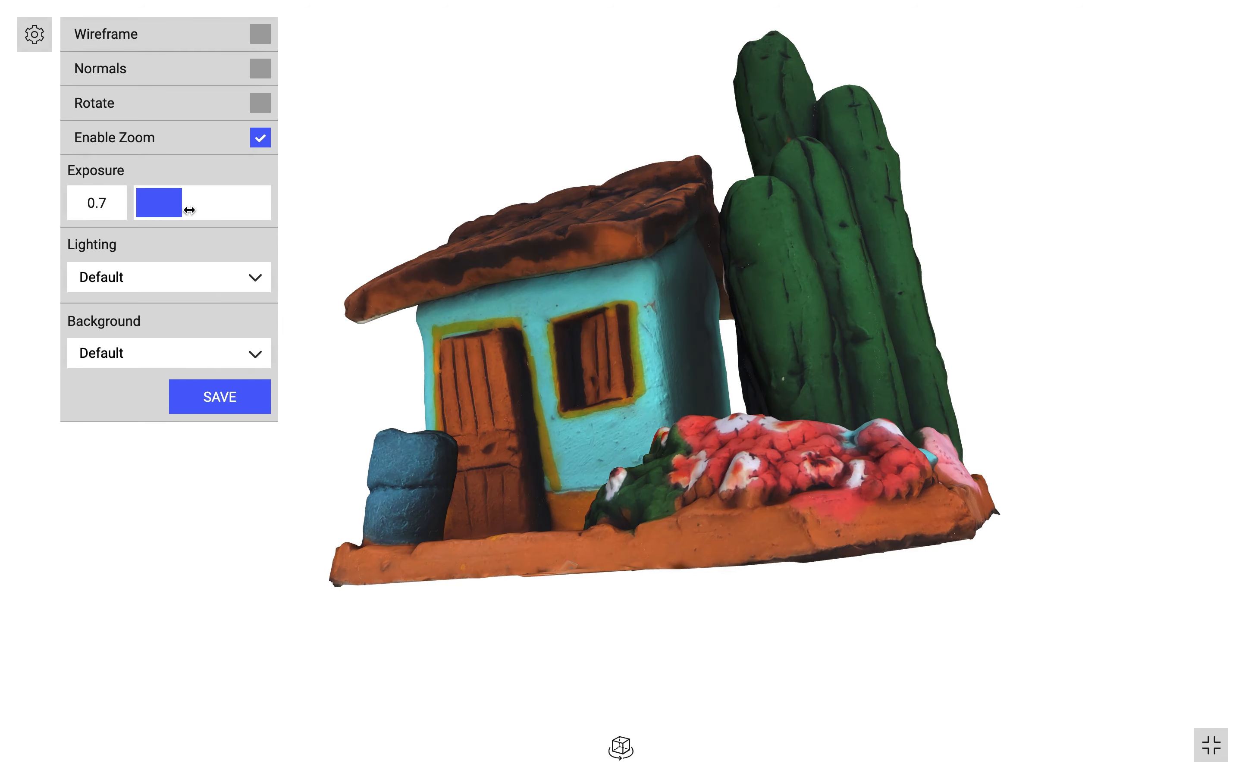
click(238, 277)
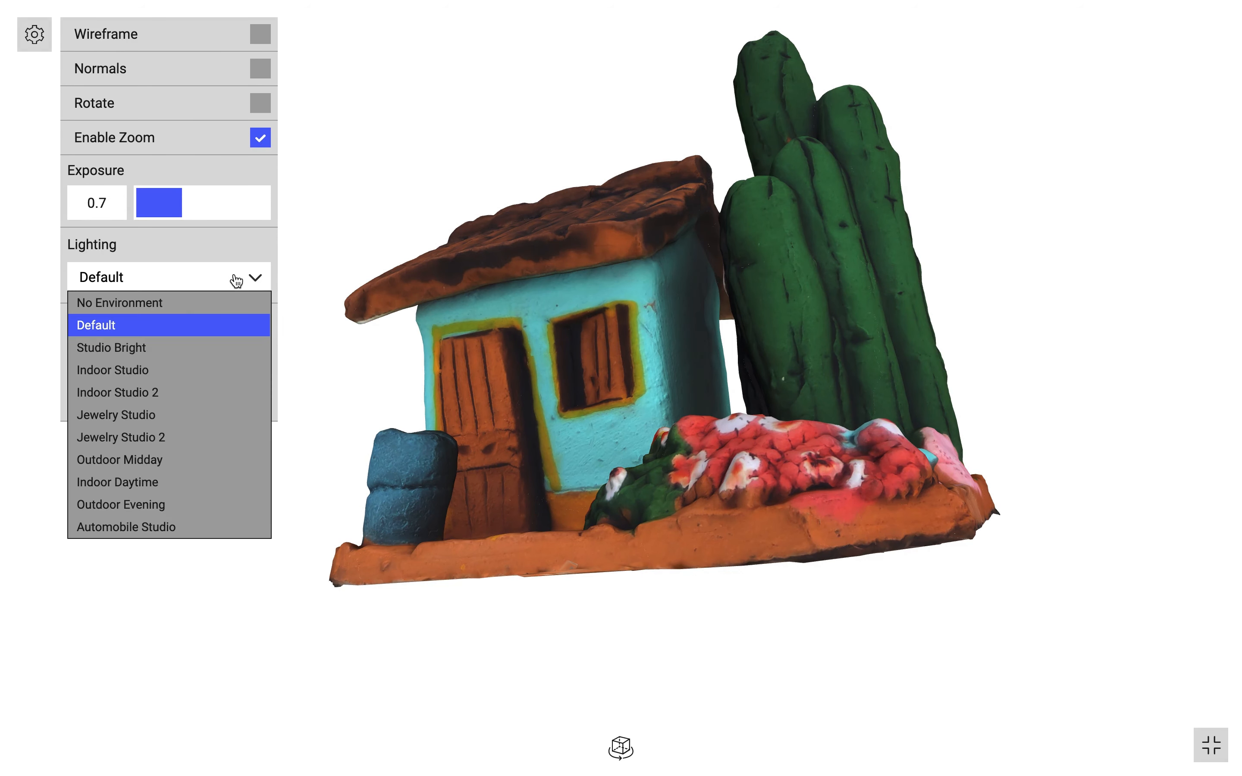
click(267, 248)
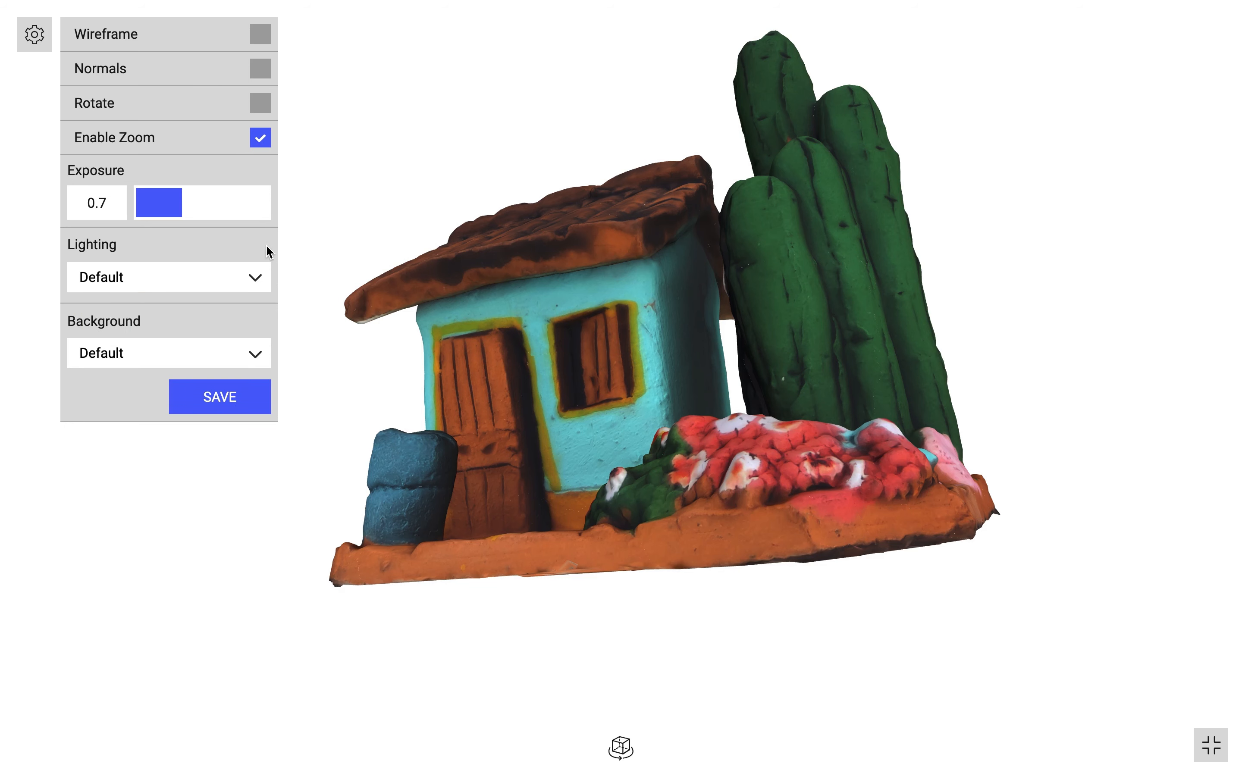
Step: Try the Light, Dark and Transparent backgrounds behind the model
click(243, 361)
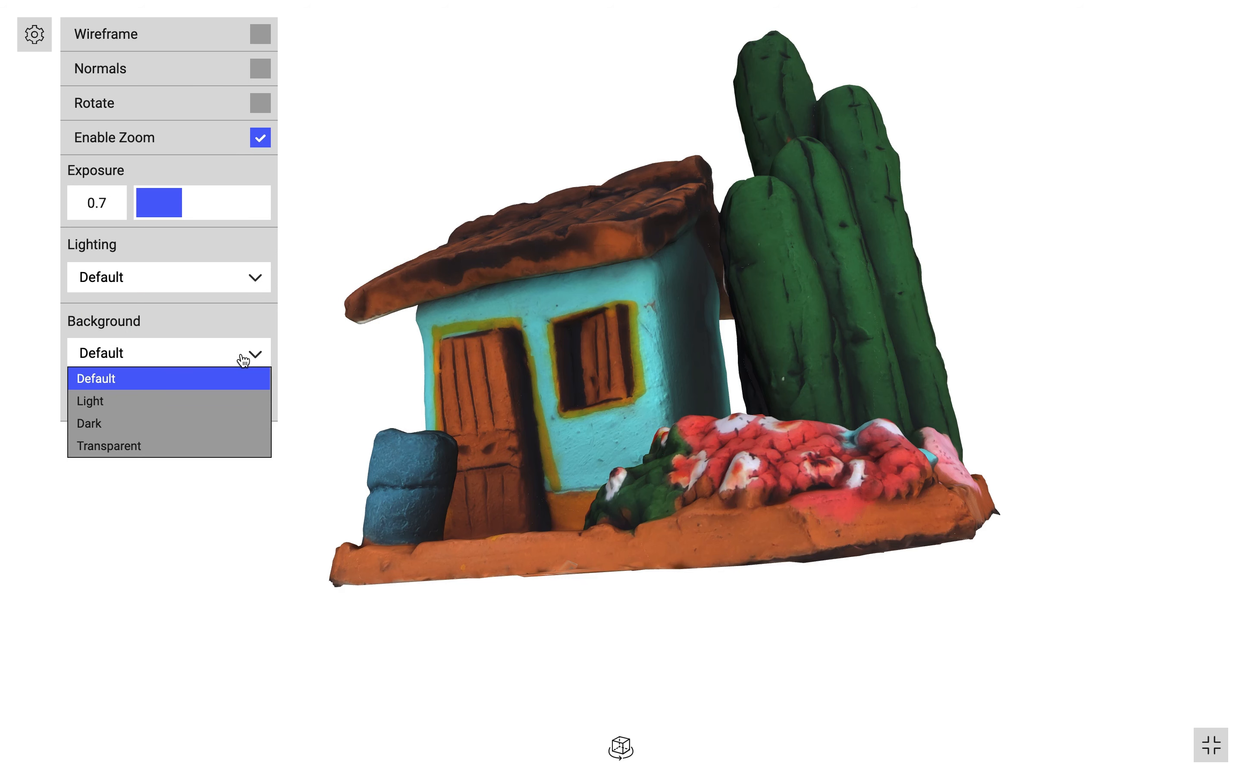
click(107, 407)
click(190, 361)
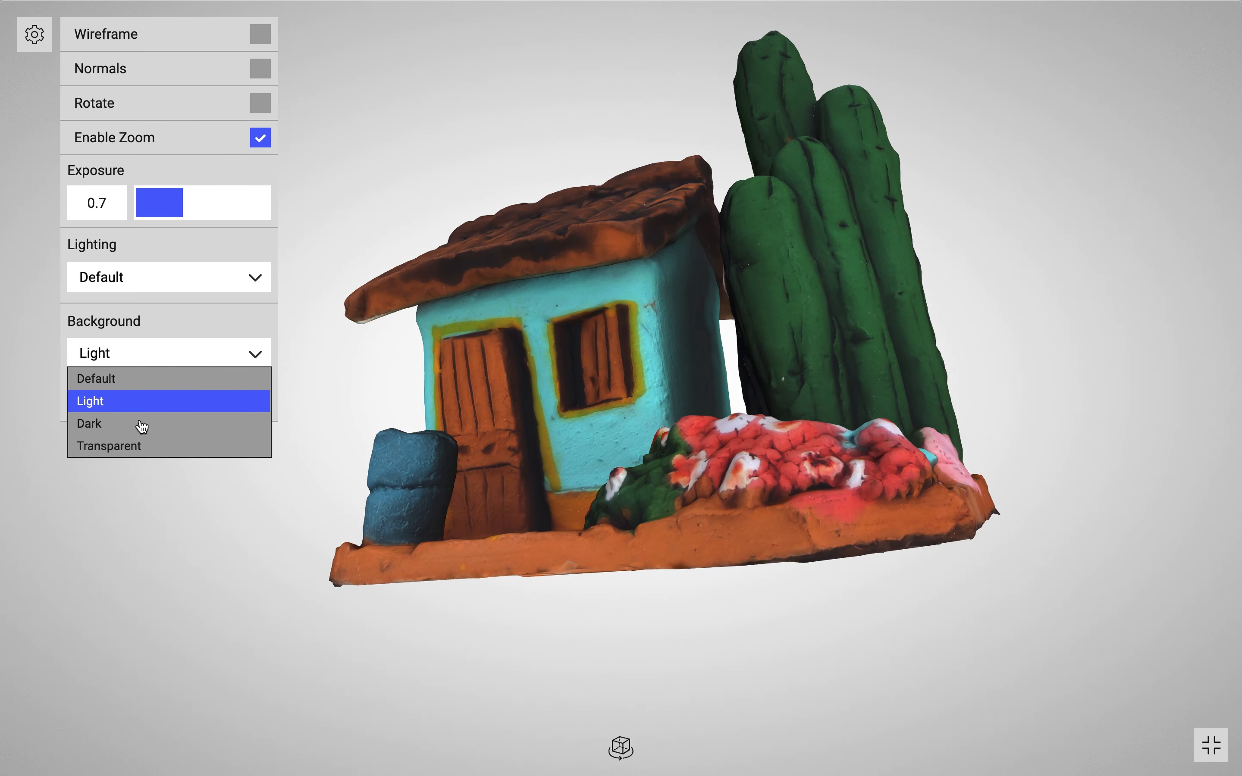
click(143, 425)
click(222, 358)
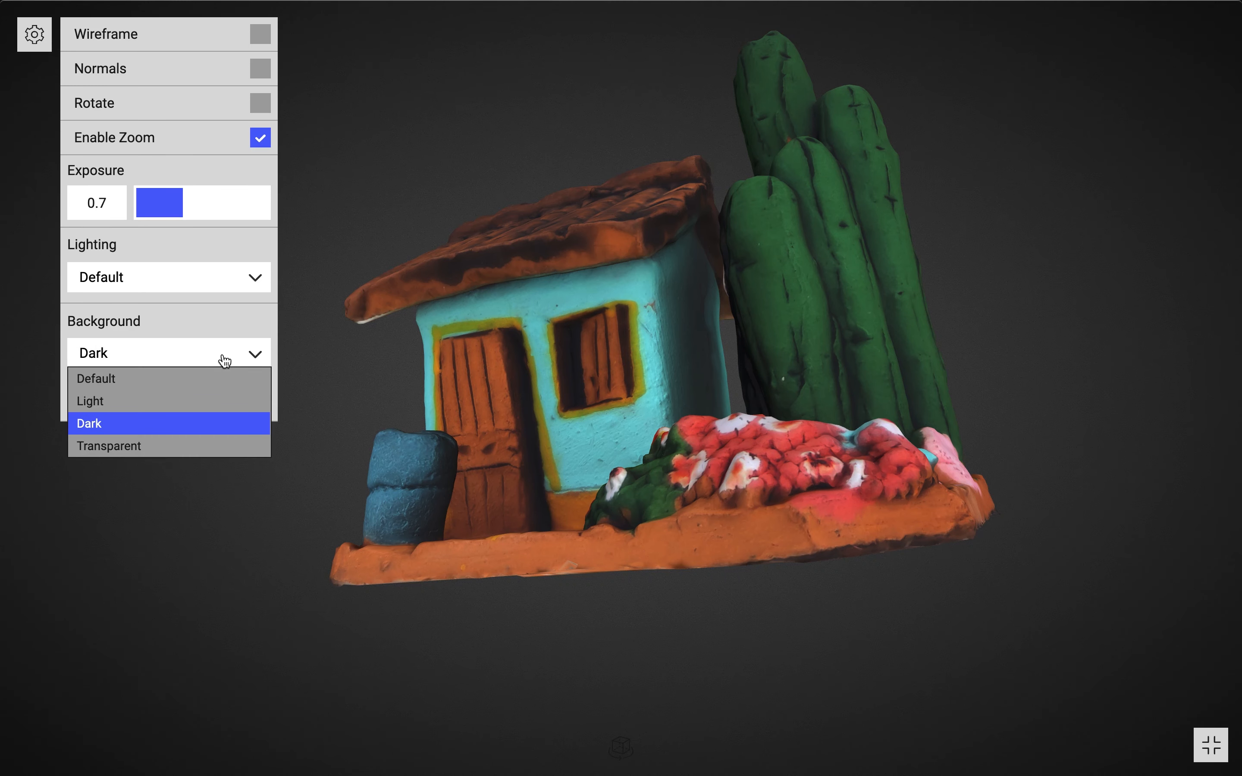
click(178, 450)
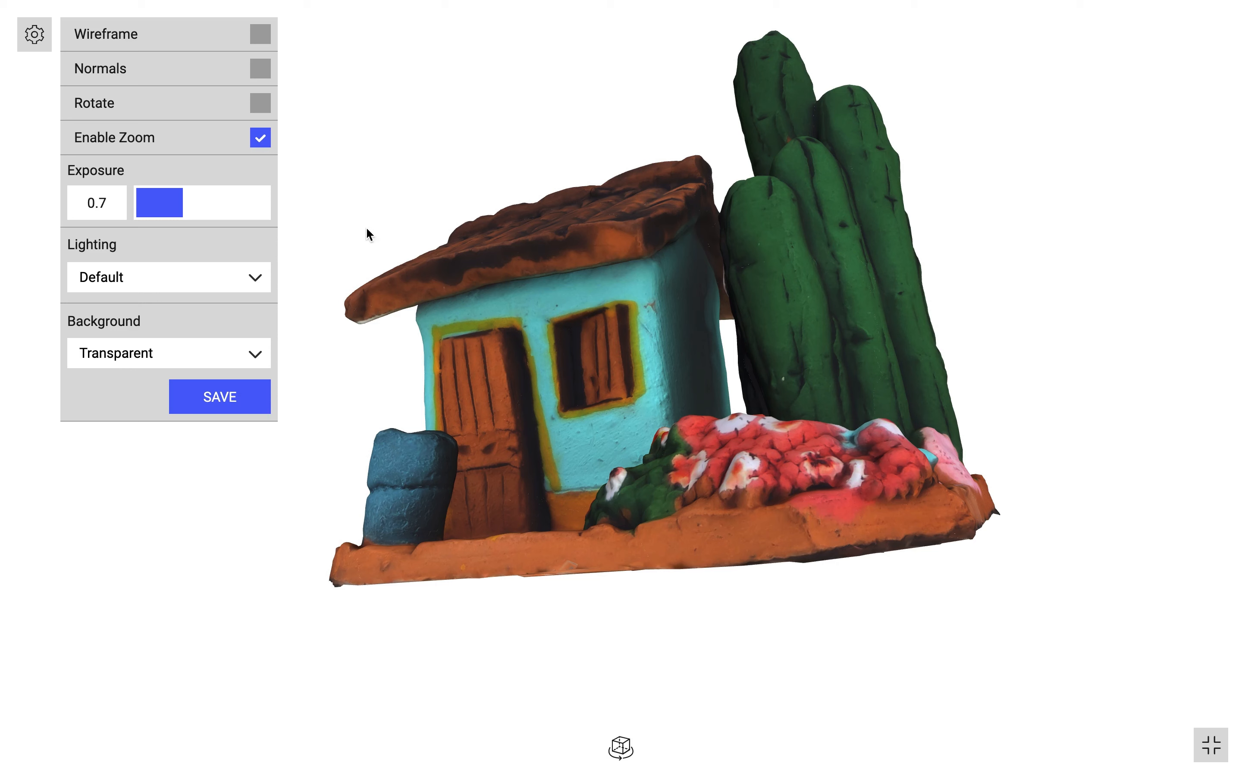
Step: Set the viewer background to Light, save the viewer settings and leave full screen
click(219, 363)
click(180, 401)
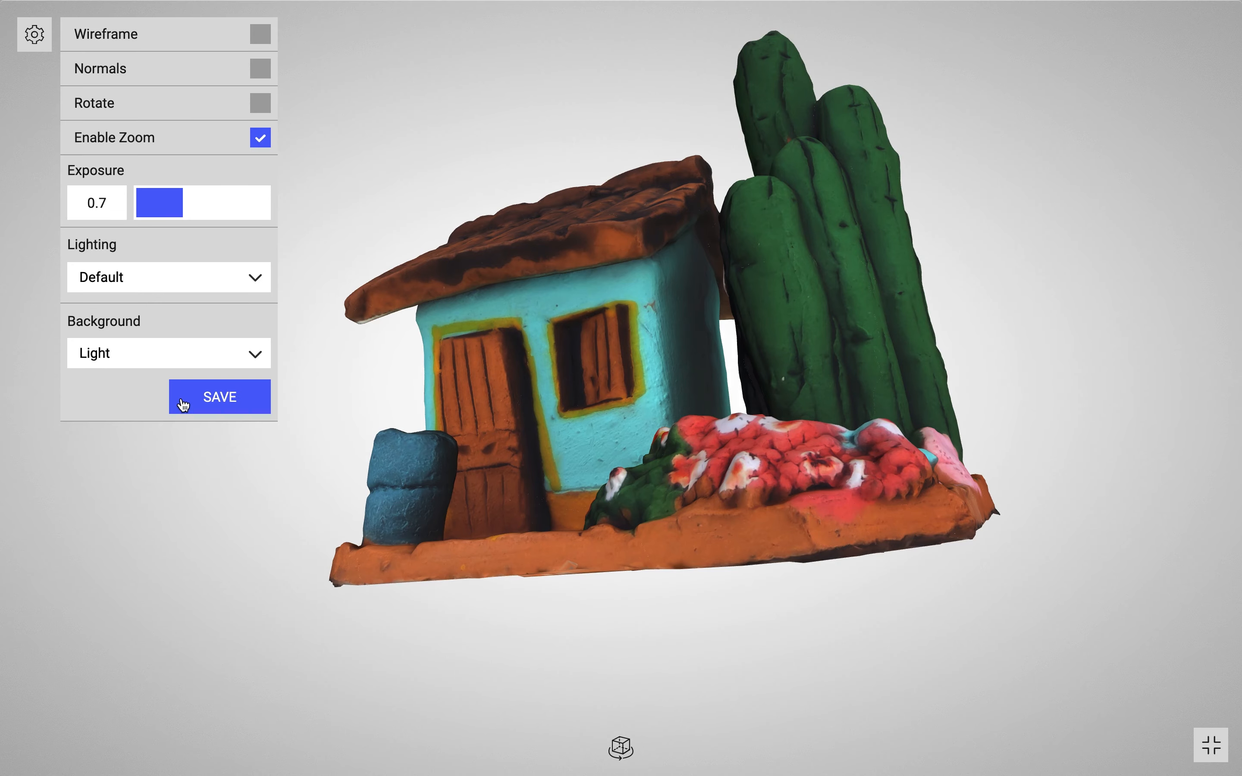
click(226, 398)
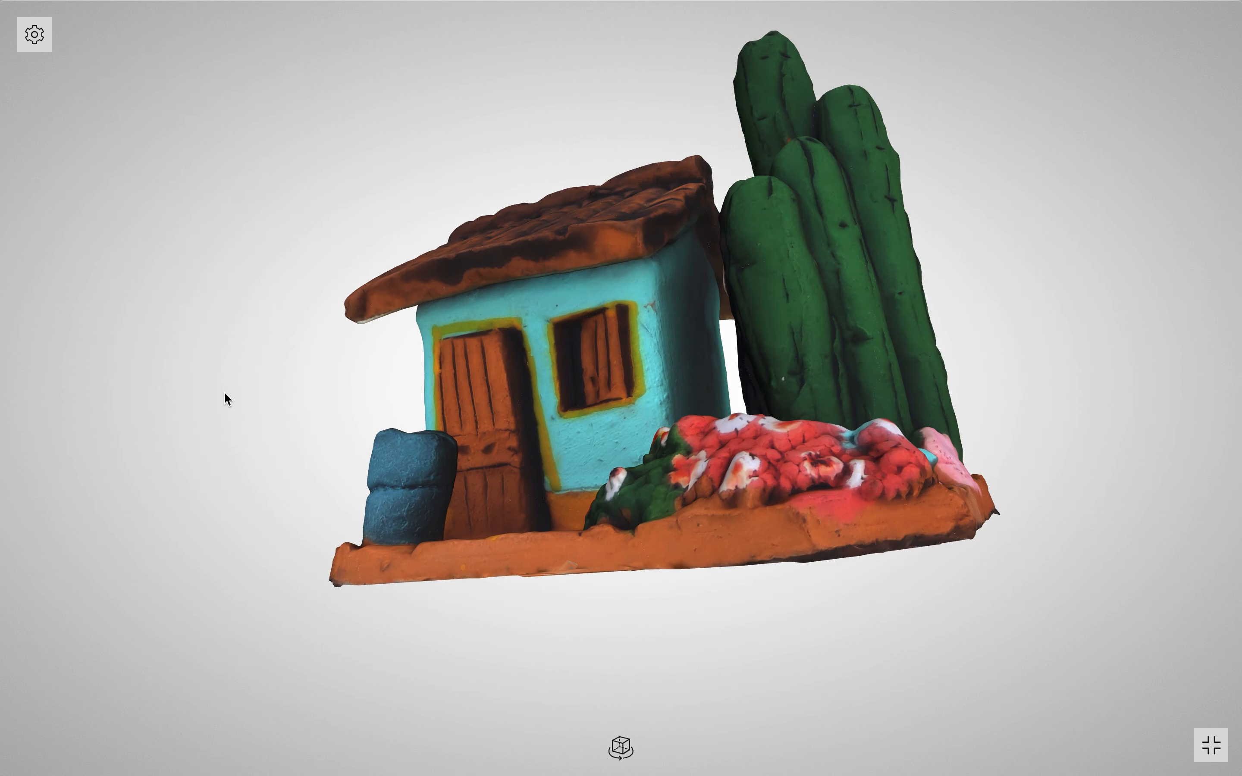
click(1210, 745)
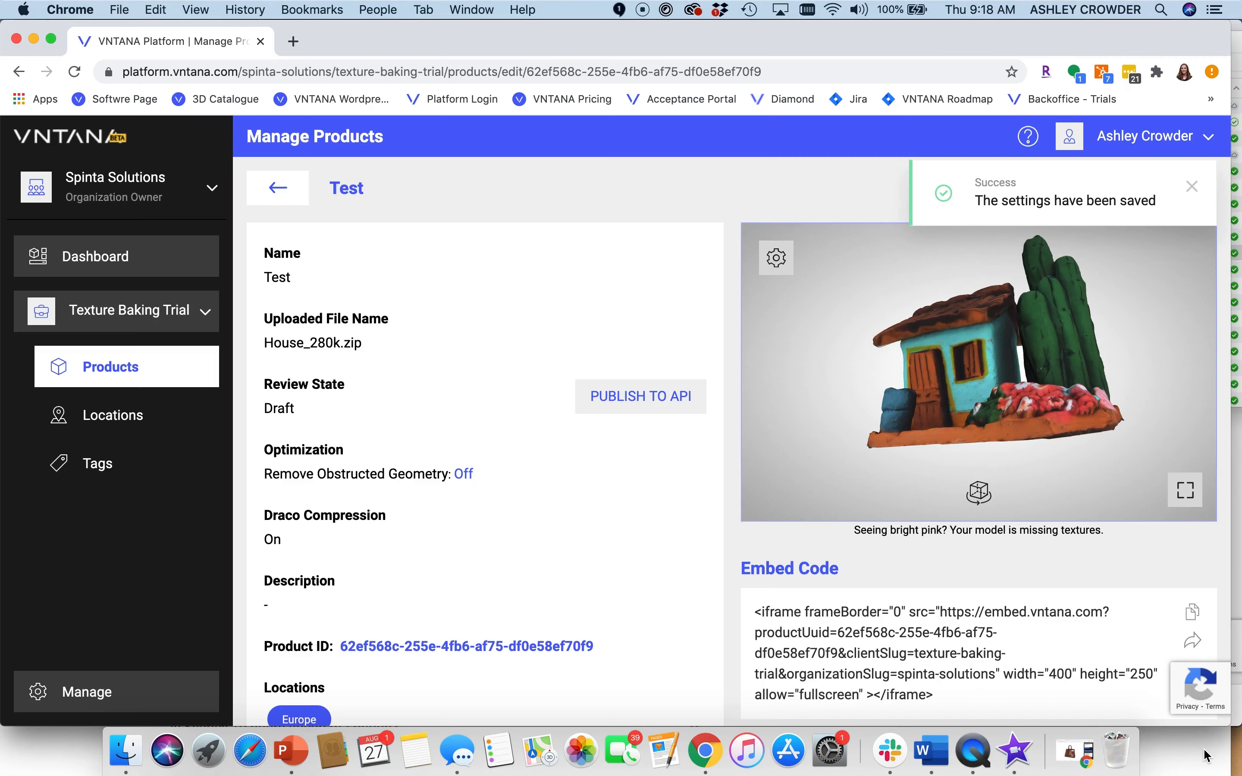
Step: Copy the product's iframe embed code and publish the product to the API
scroll(900, 695, down, 3)
scroll(900, 694, down, 1)
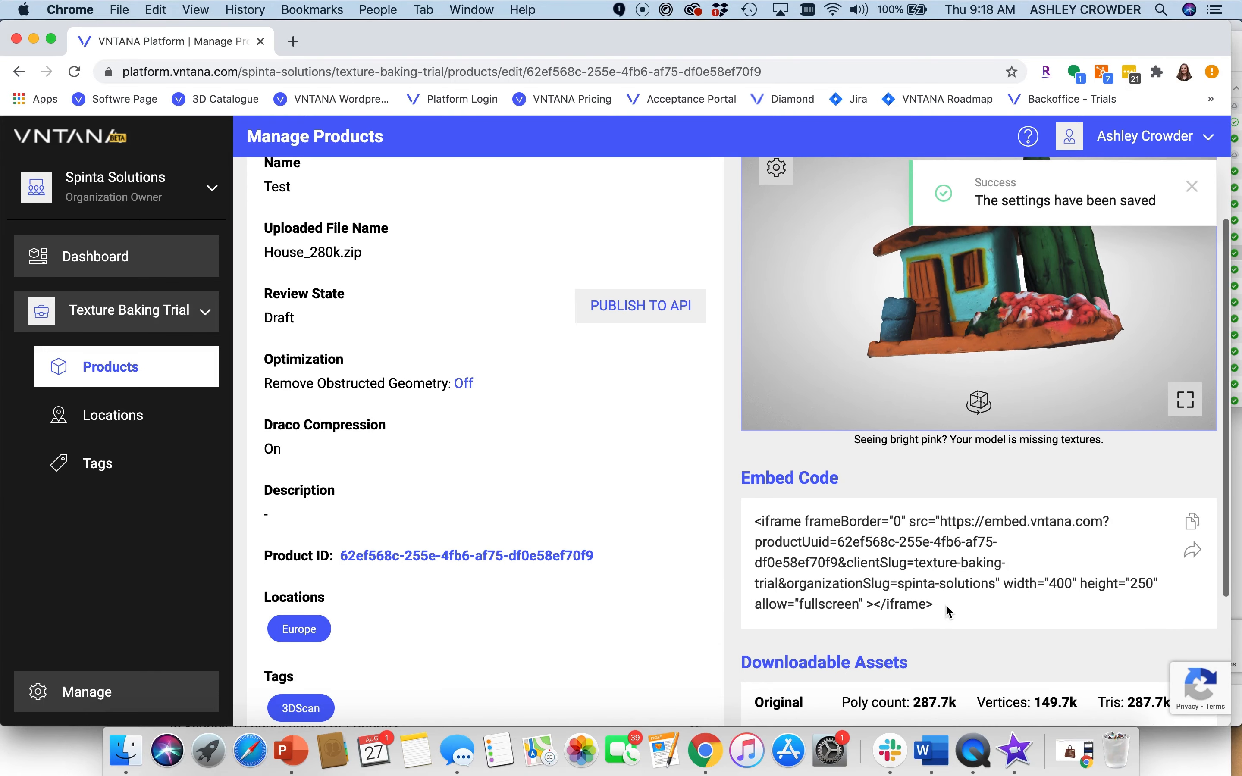
click(743, 524)
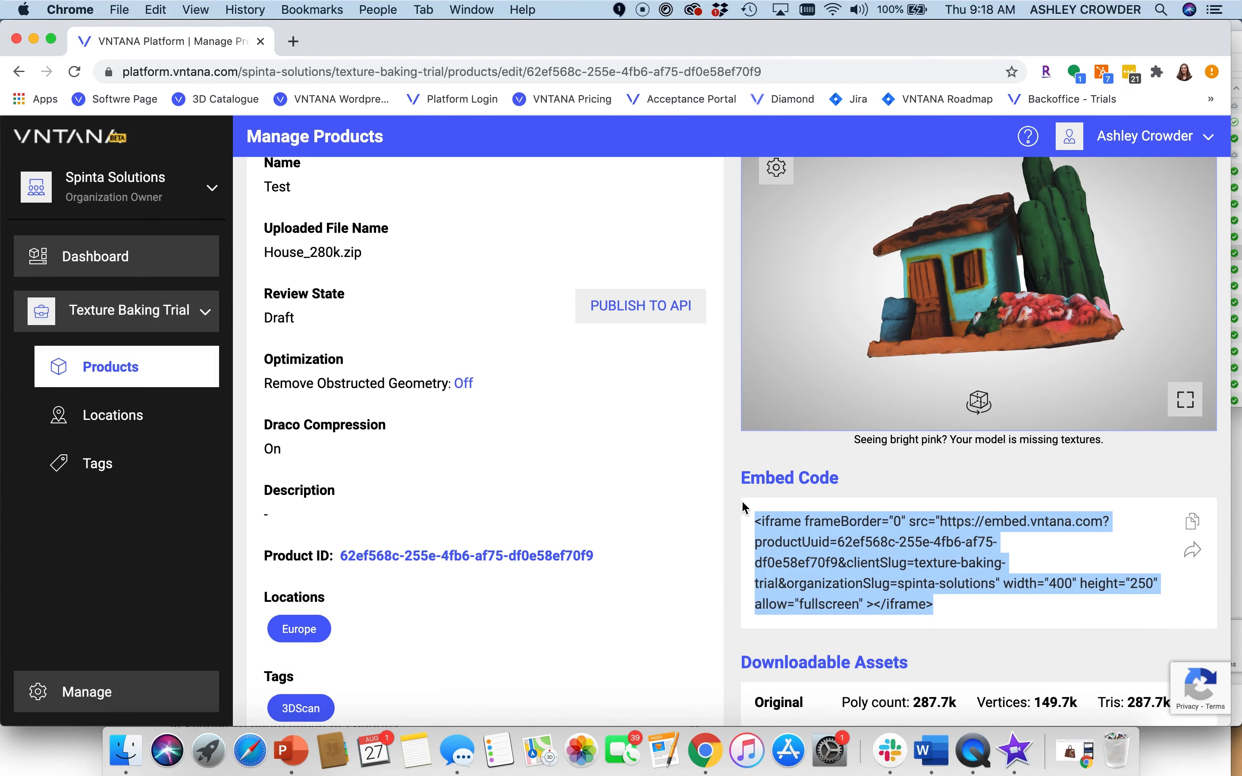
click(1194, 522)
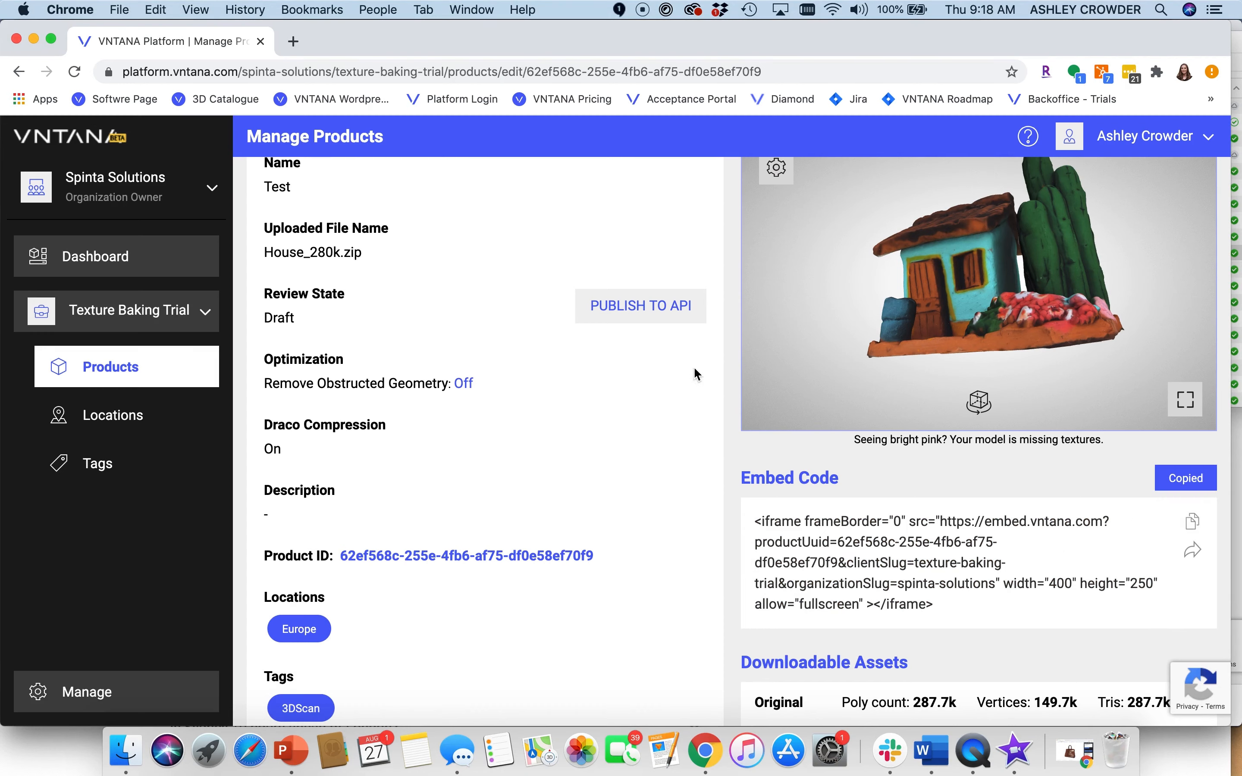
click(645, 307)
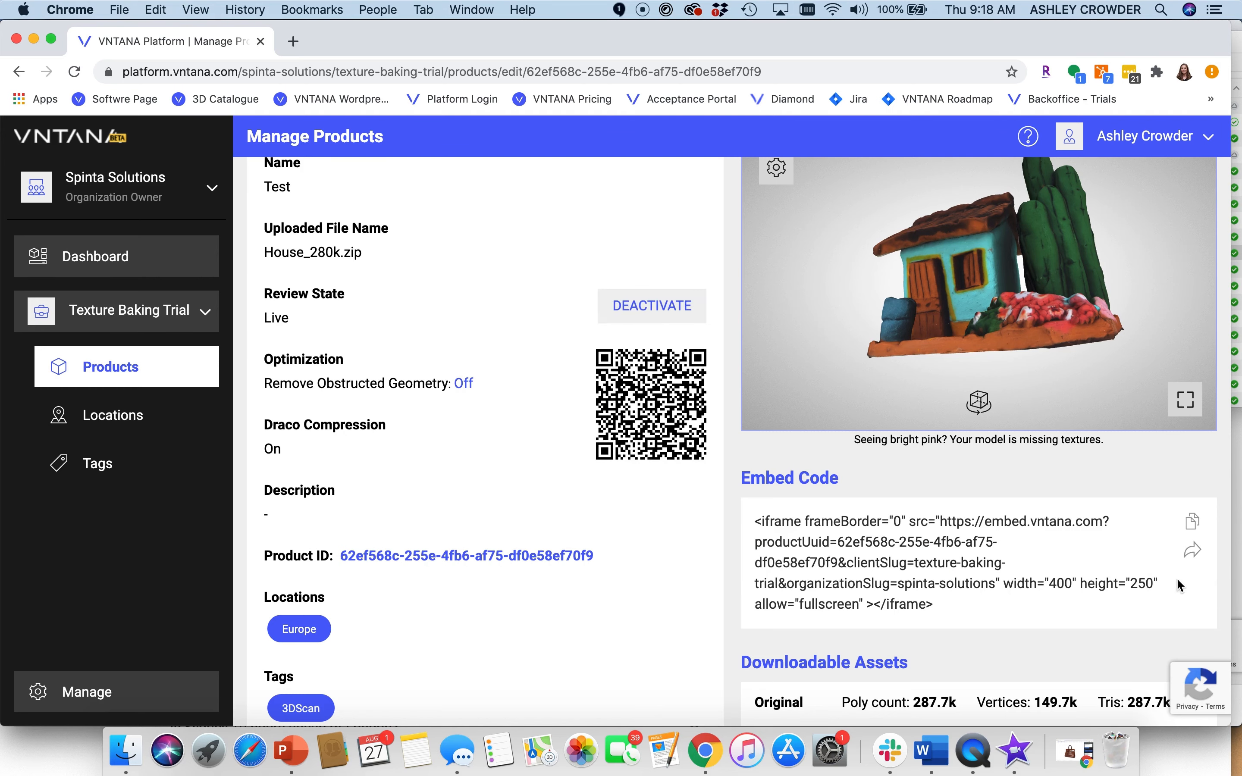
Step: Copy the product's share link, open it in a new browser tab and rotate the model there
click(1196, 556)
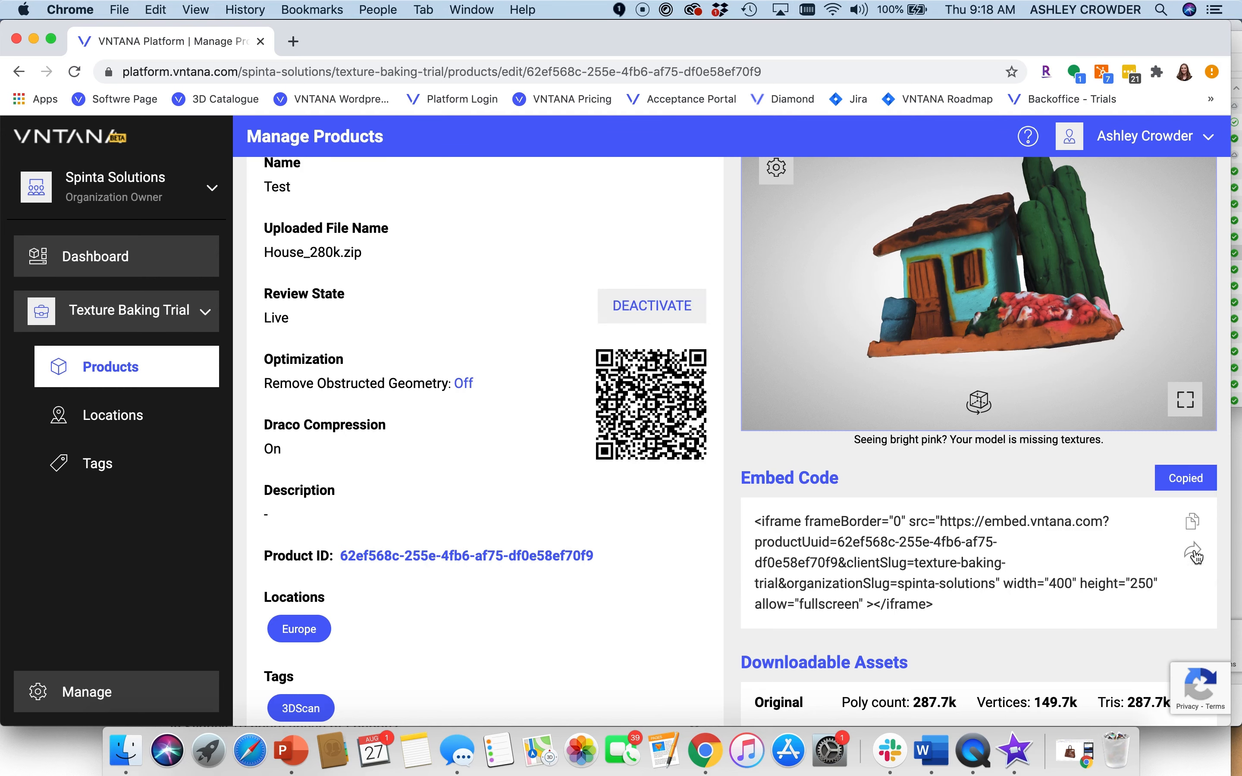
click(294, 43)
key(super+v)
key(Return)
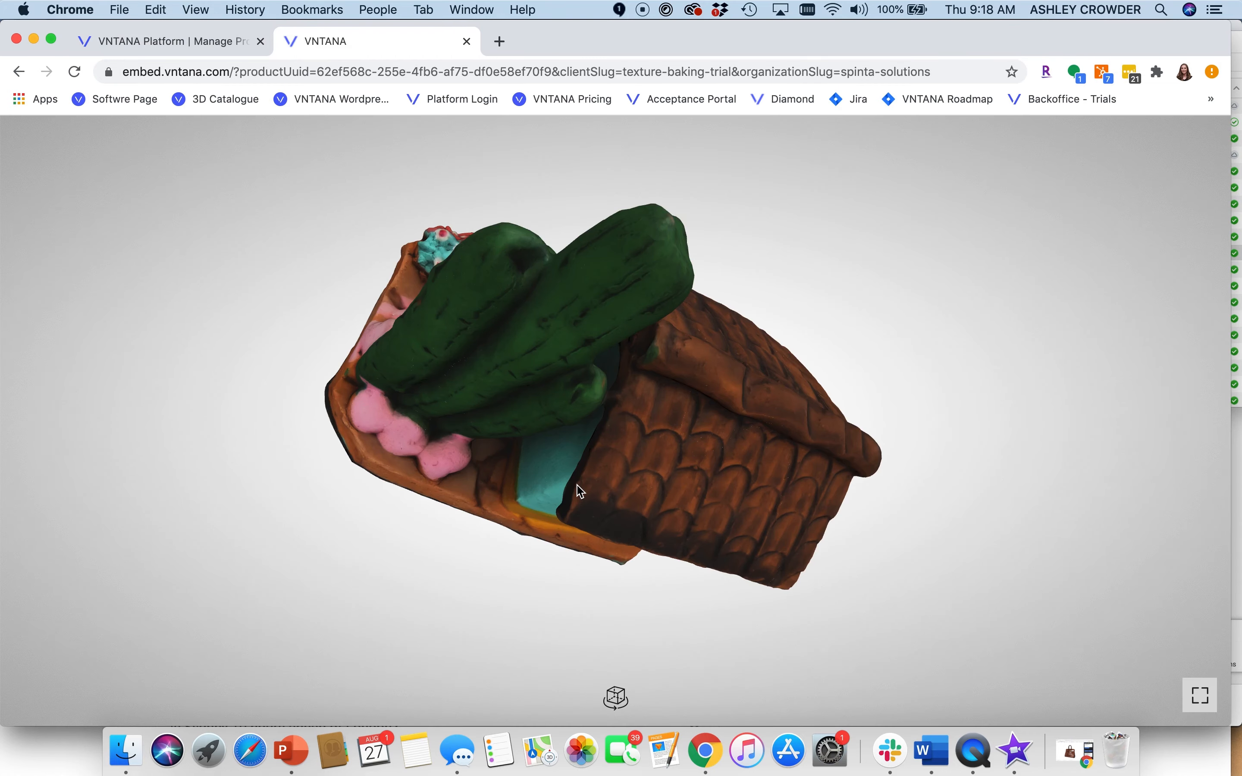
drag(581, 491, 730, 561)
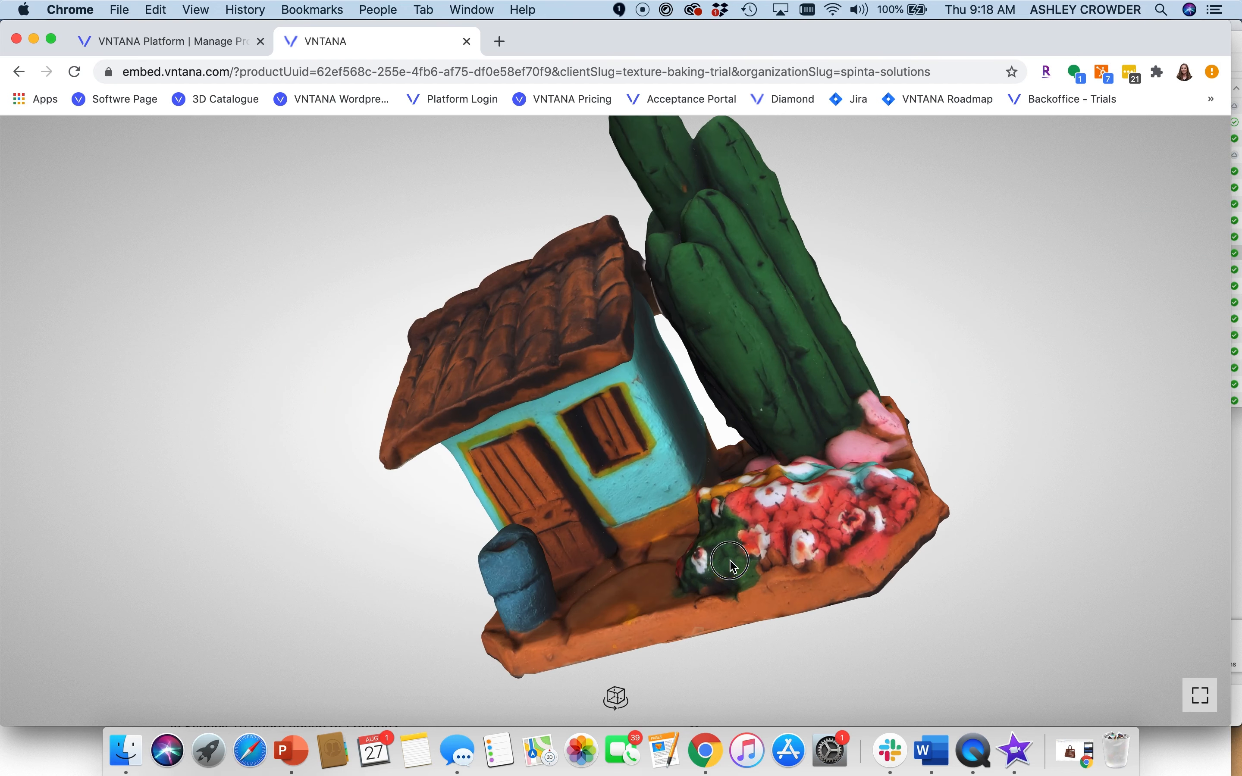
Step: Return to the Test product's page in the platform, checking the shared view once more
click(160, 41)
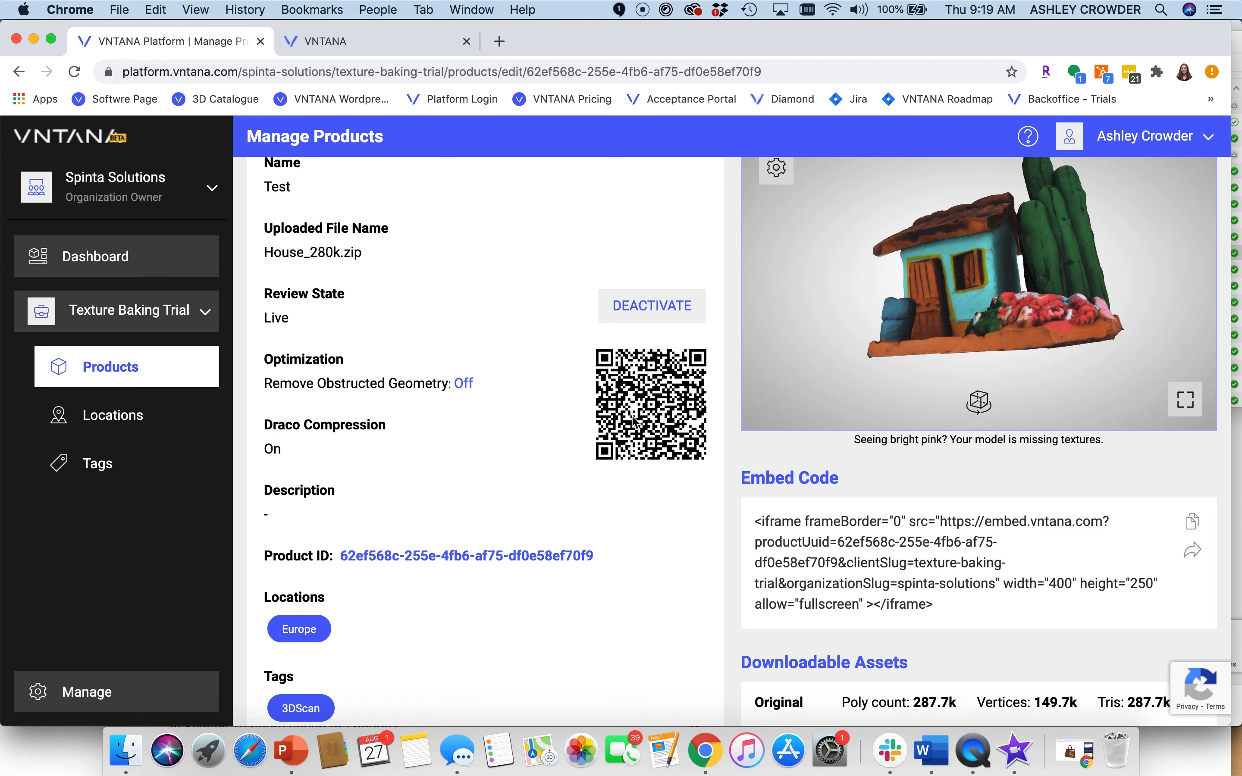
click(390, 42)
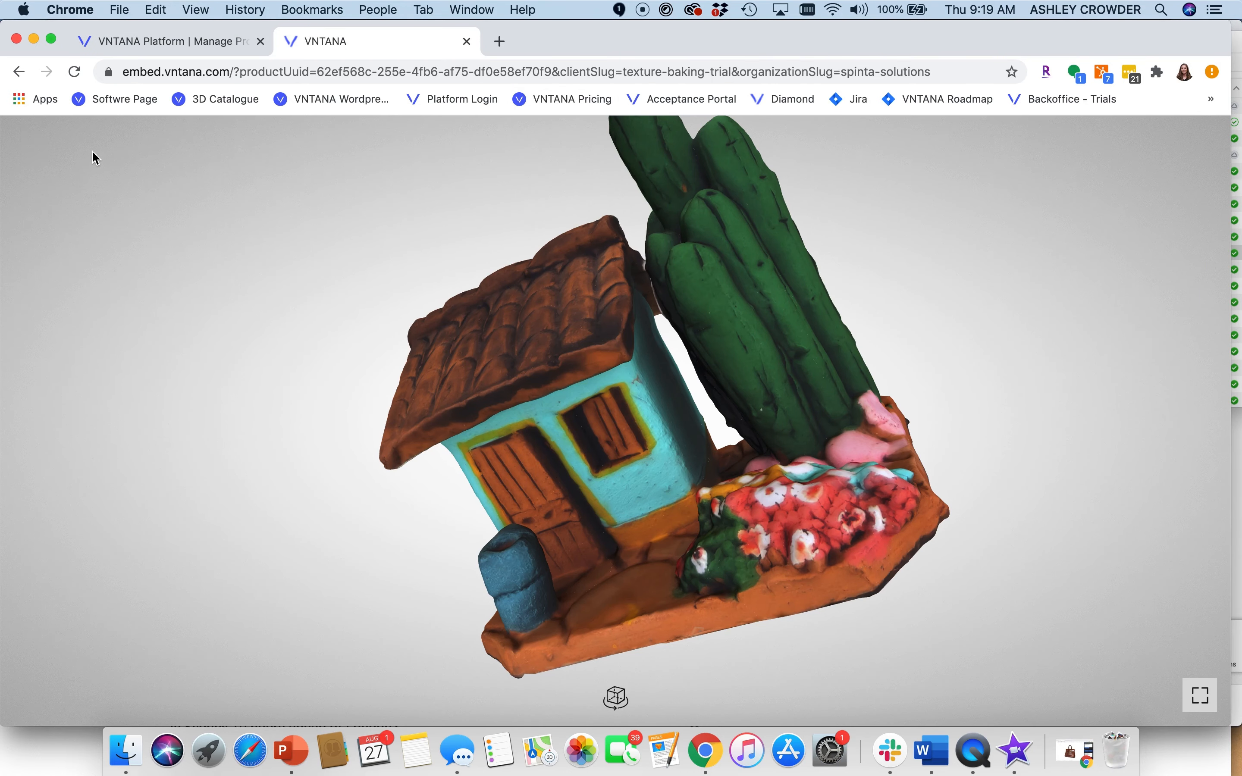
click(178, 41)
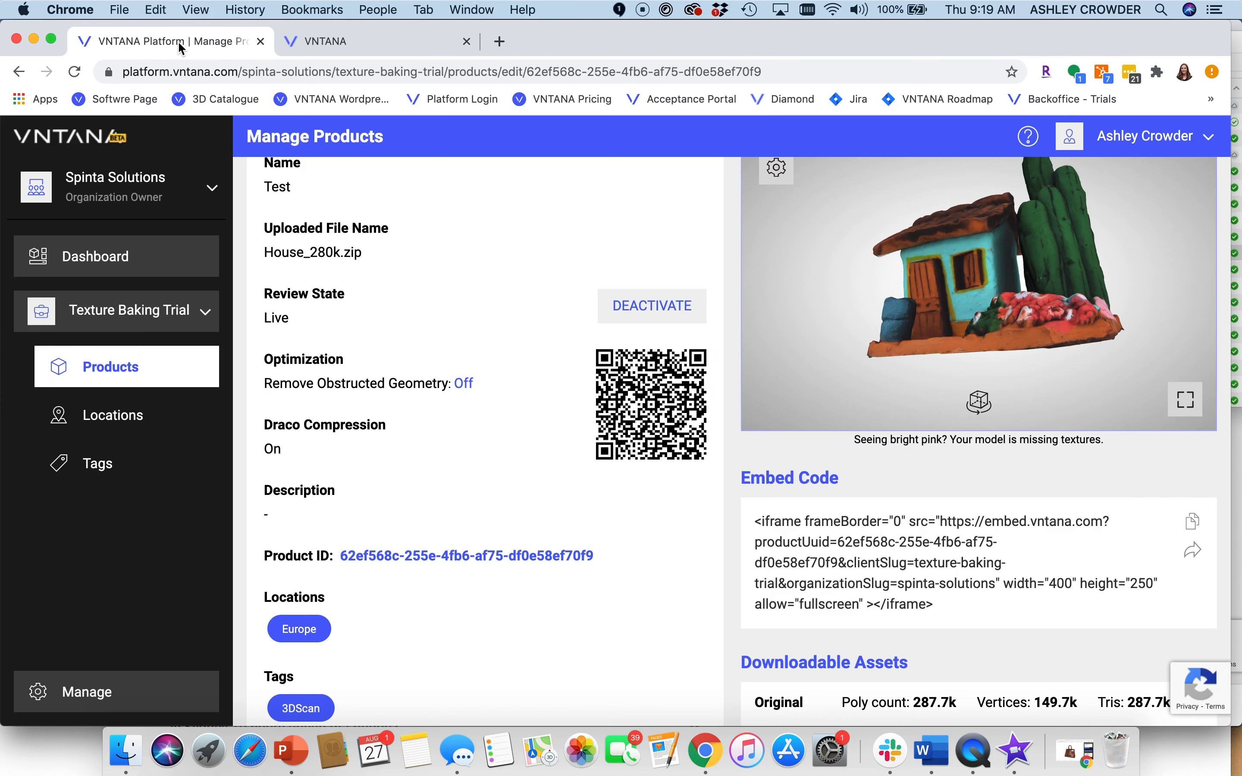
Step: Try selecting the GLB and USDZ files under Downloadable Assets, clearing both selections again
scroll(798, 524, down, 5)
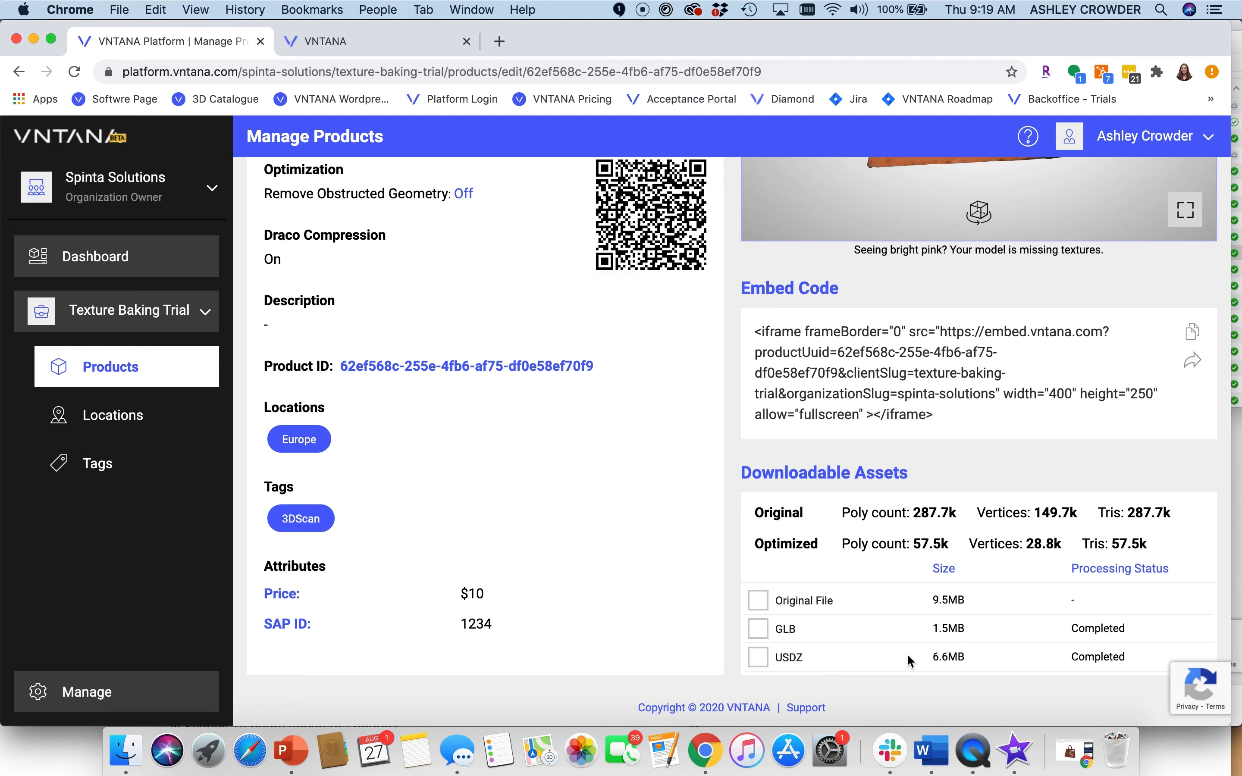
click(759, 628)
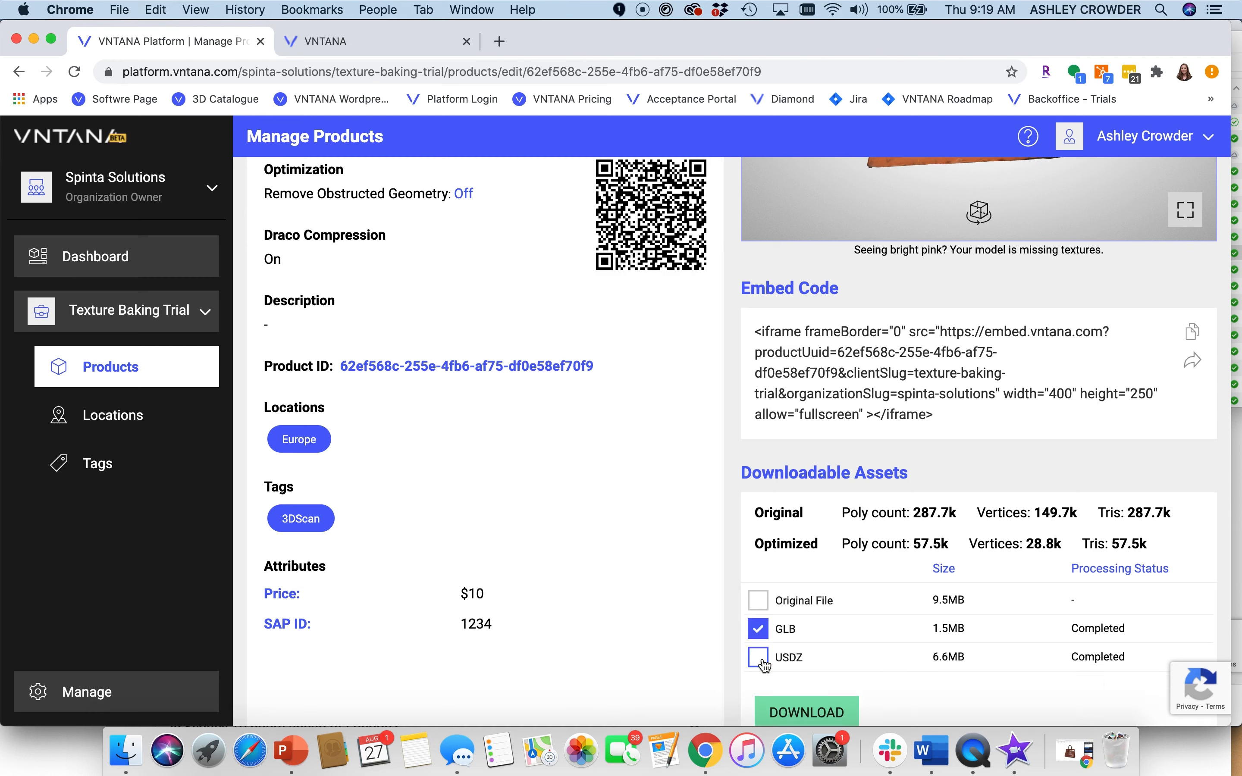
click(760, 658)
click(758, 630)
click(759, 657)
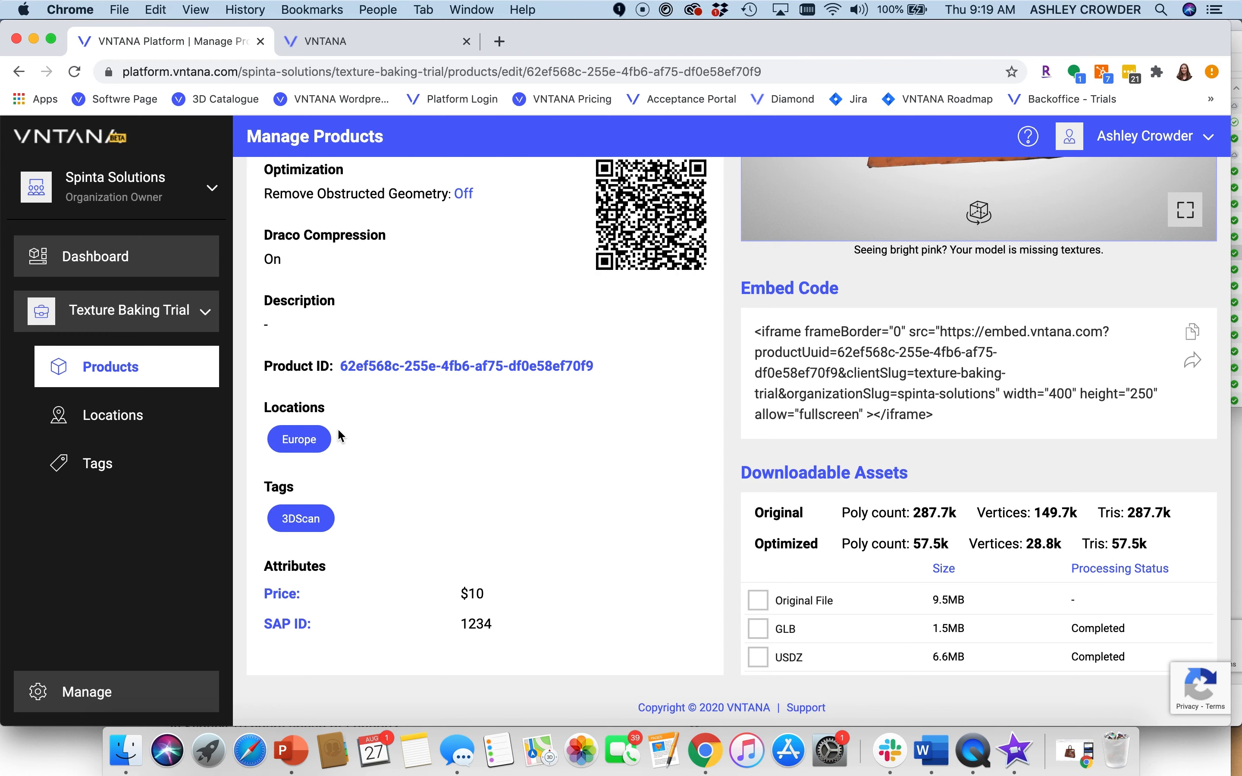
Step: Open the Test product for editing and try switching Optimization to Off, setting it back to On
scroll(521, 444, up, 5)
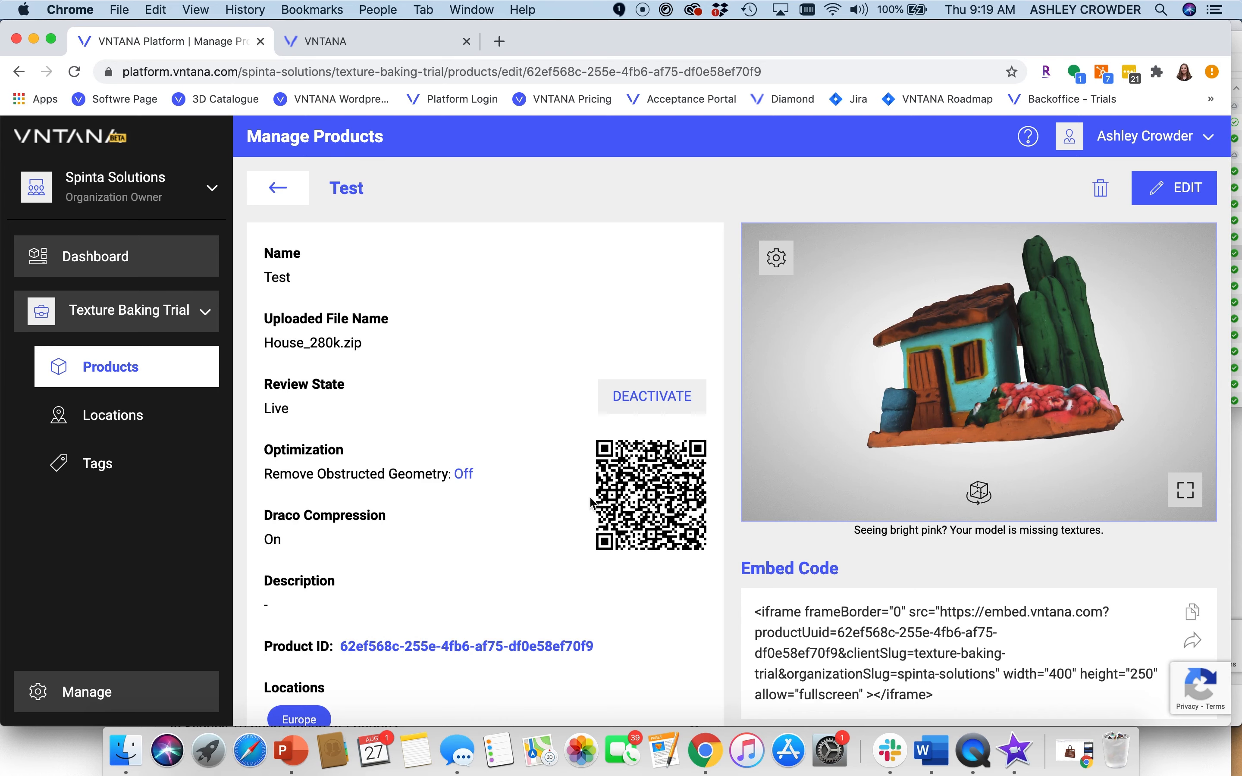
click(1175, 188)
scroll(723, 486, down, 2)
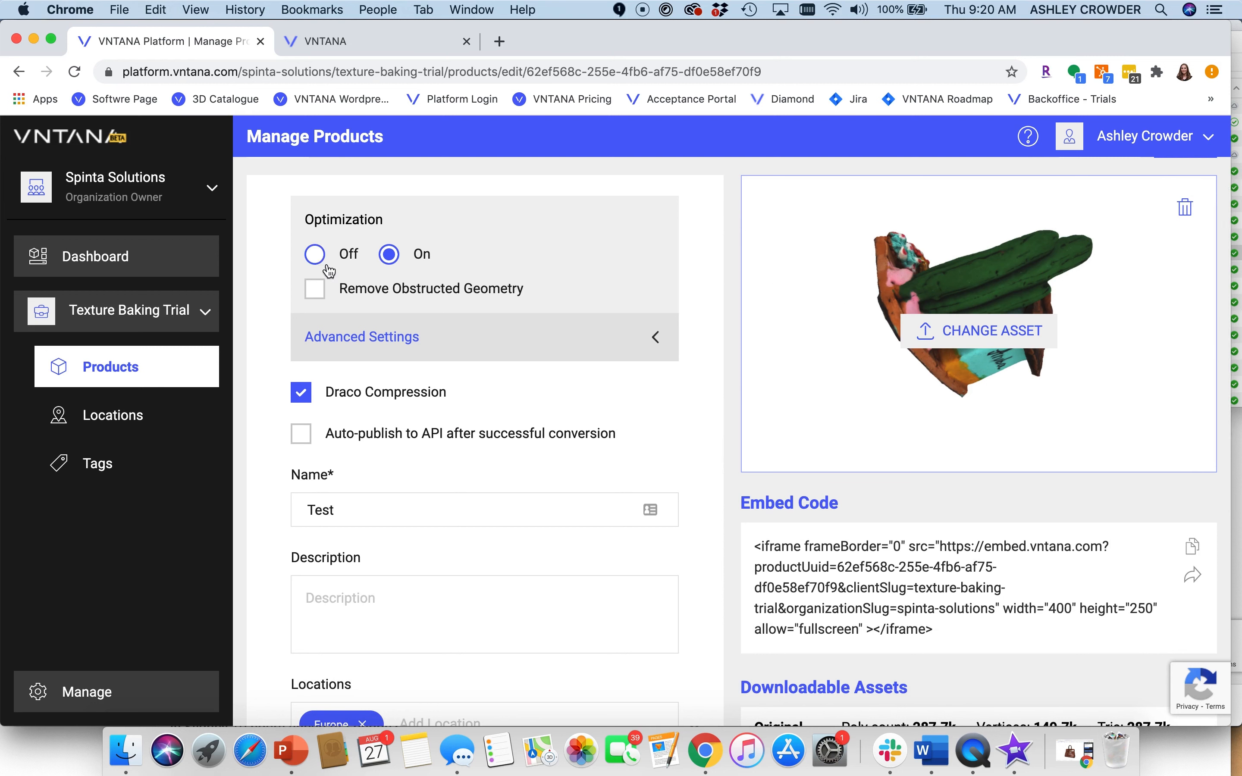
click(314, 254)
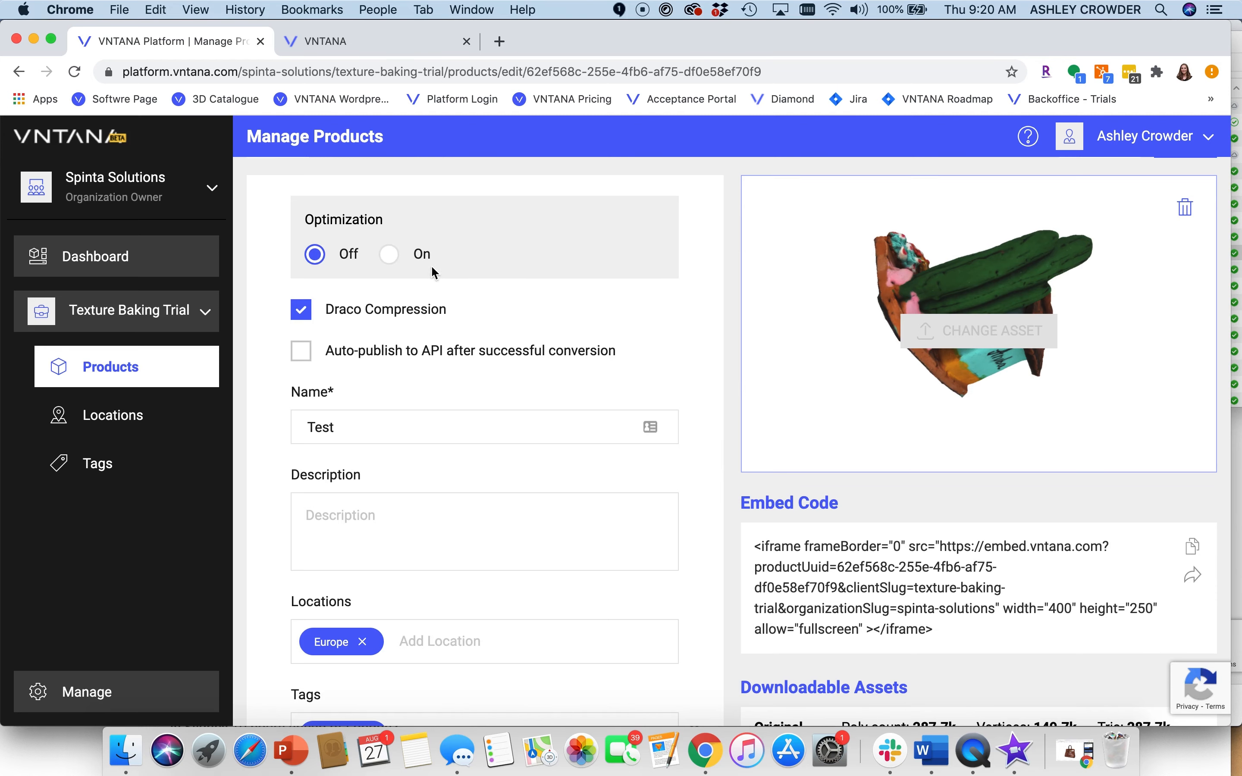
click(390, 253)
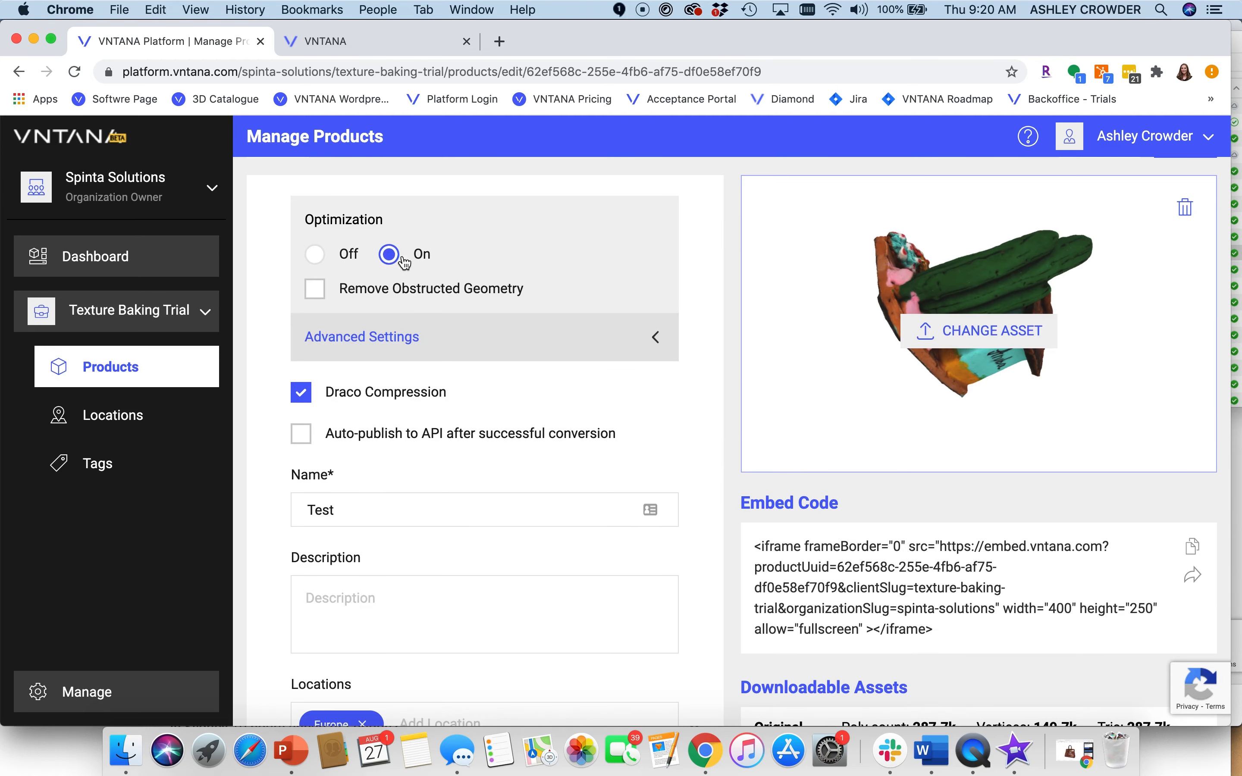
Step: Check the remaining product fields down to the attributes, save the Test product and return to the product list
scroll(475, 403, down, 4)
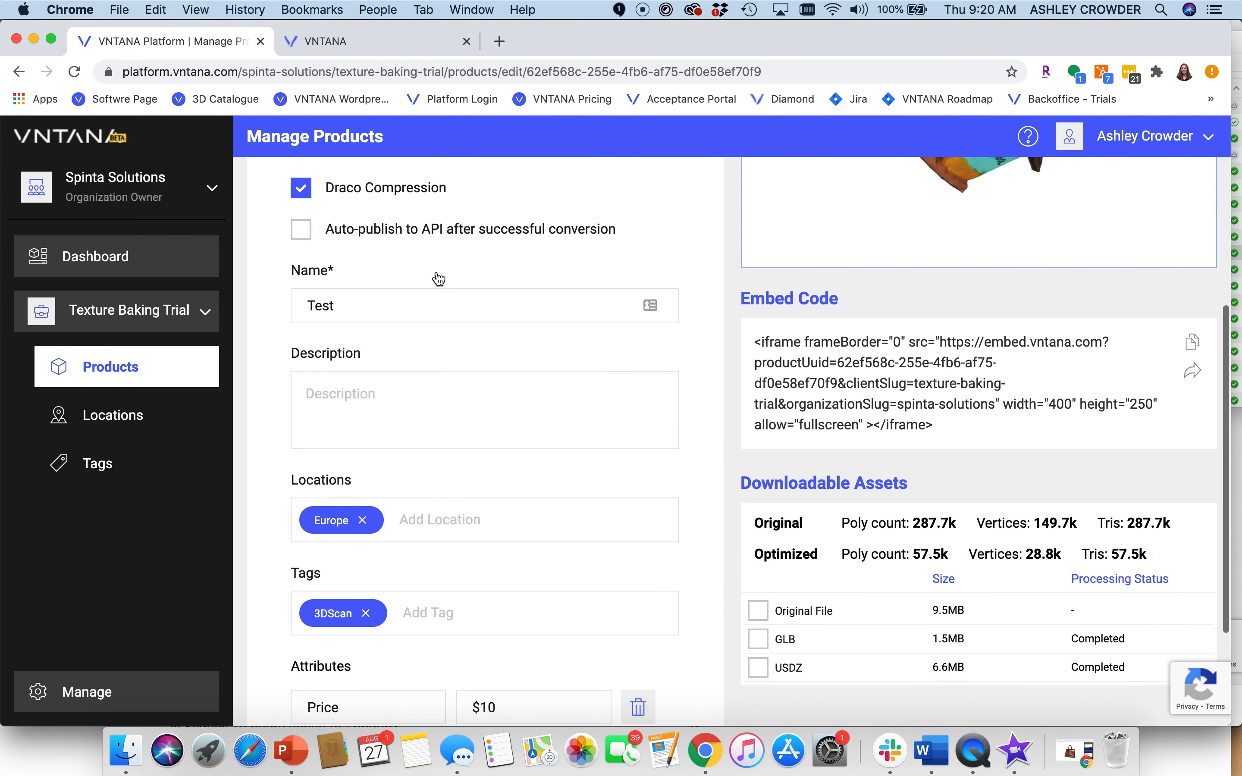
scroll(480, 443, down, 4)
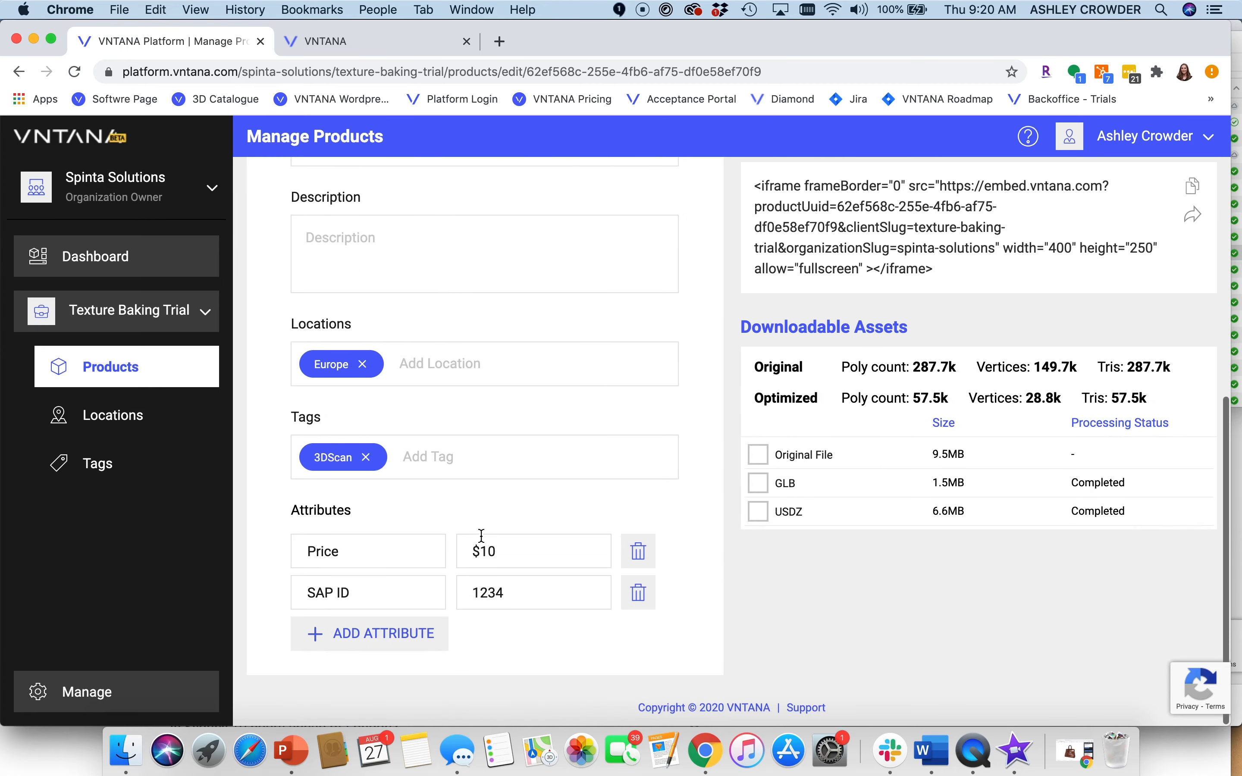
scroll(567, 518, up, 9)
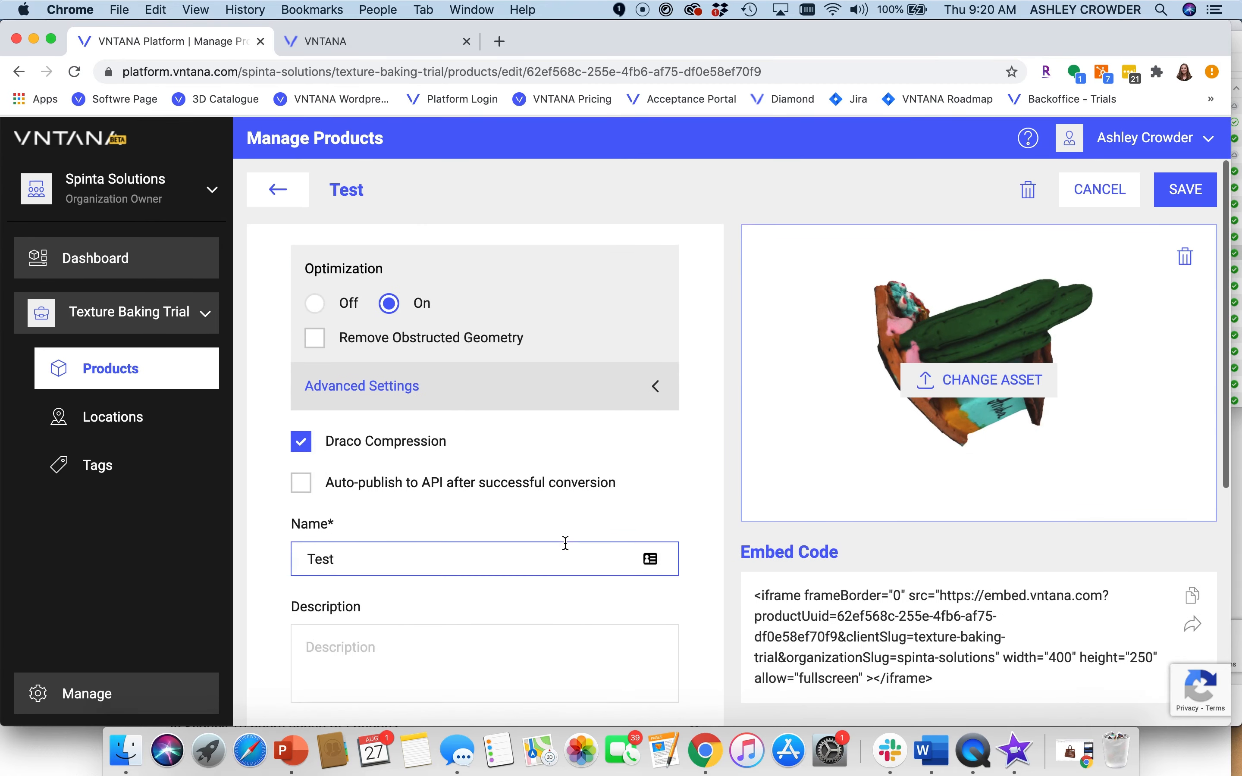
click(1196, 200)
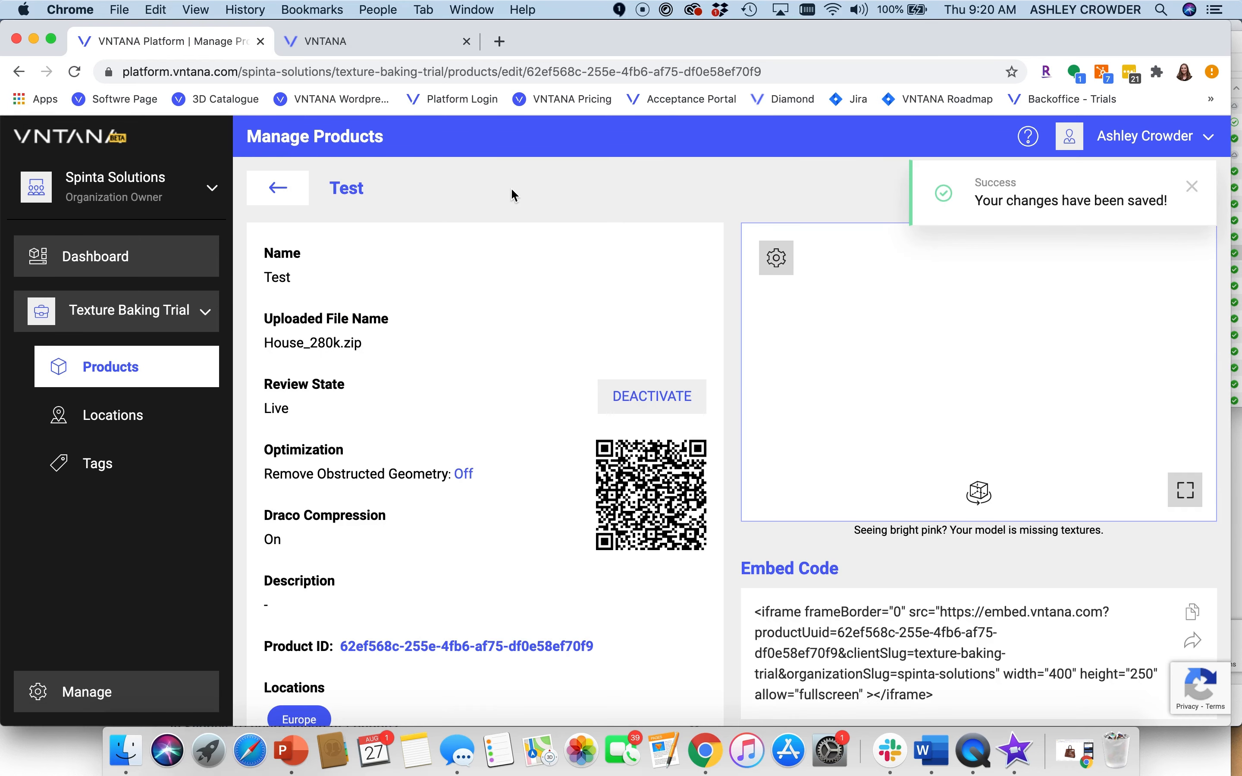
click(276, 190)
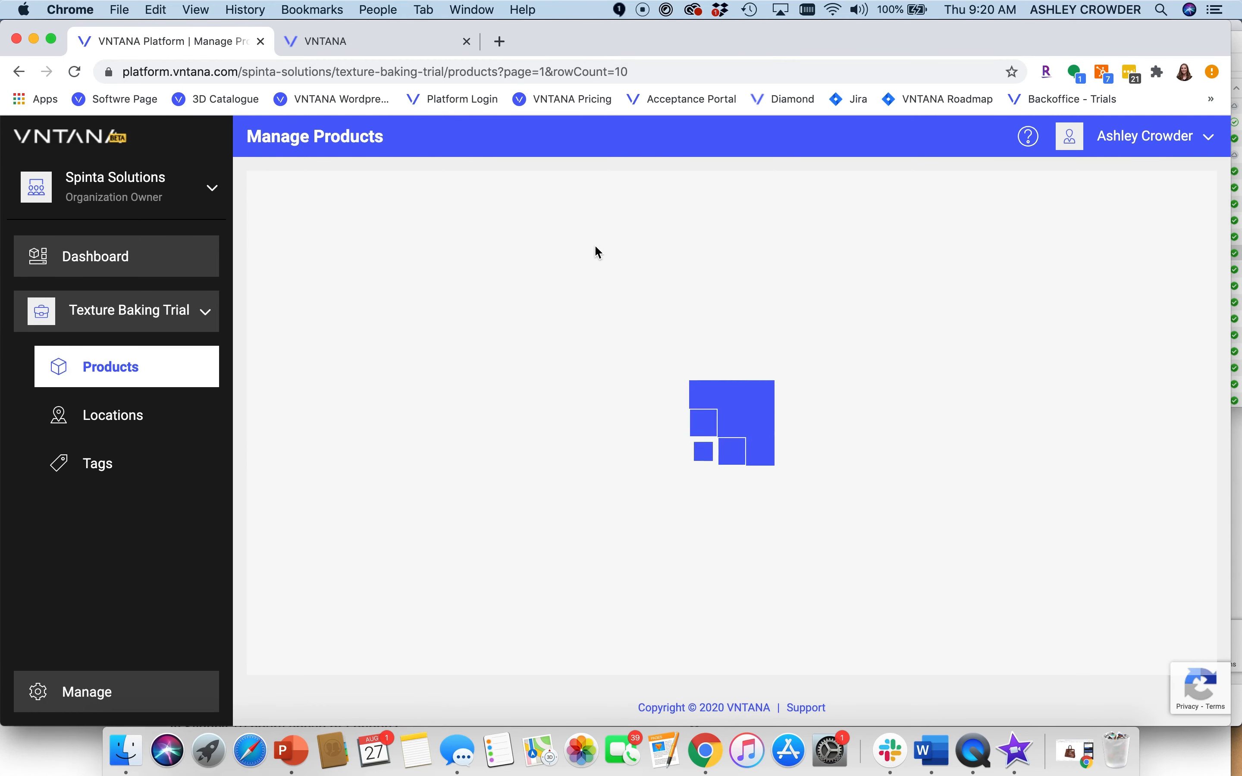